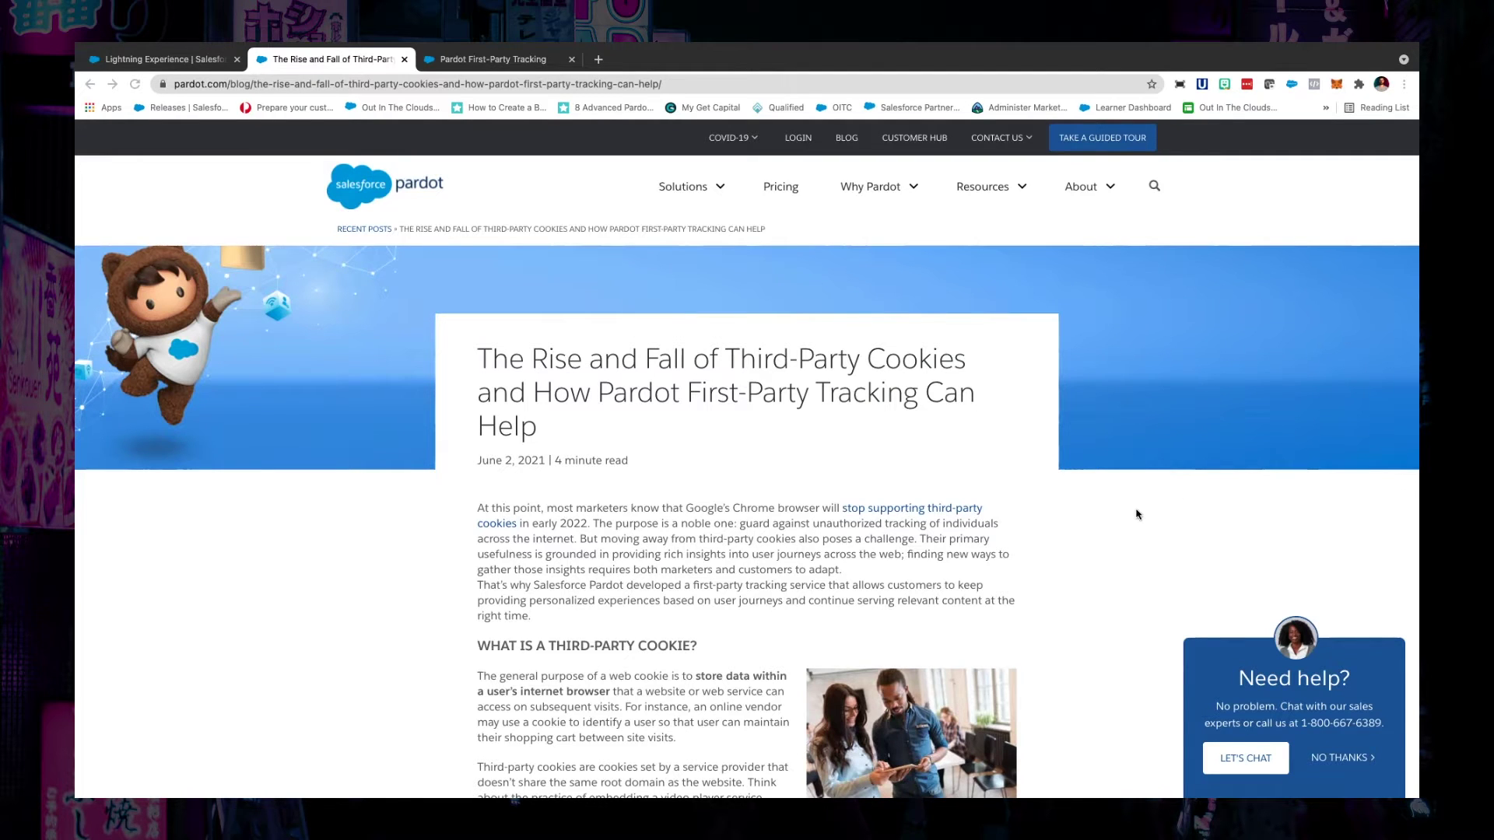
# Step: Scroll a little further down the third-party cookies blog article
pyautogui.scroll(-2, 1136, 515)
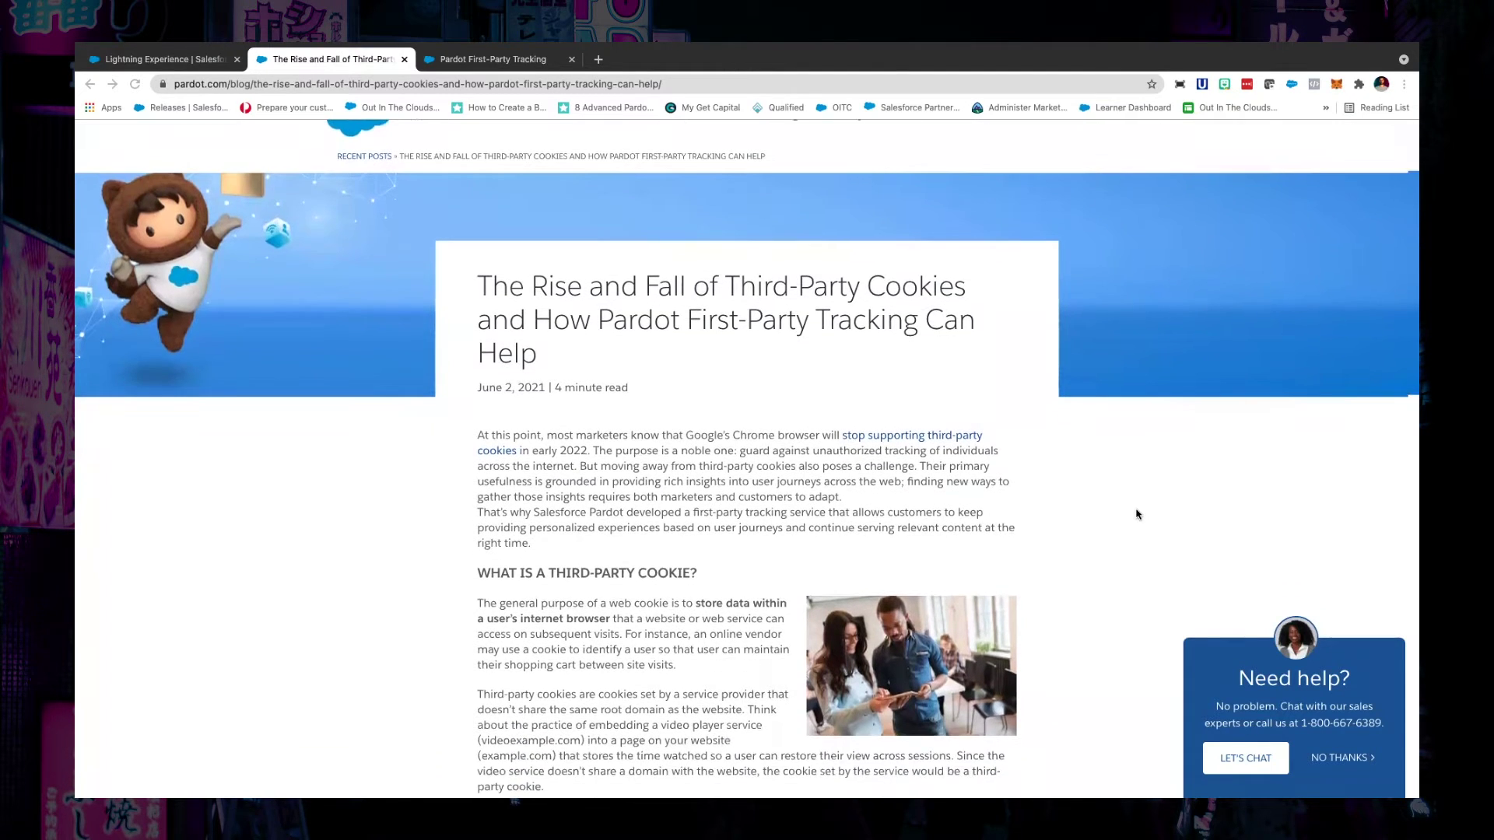
pyautogui.scroll(-1, 1136, 515)
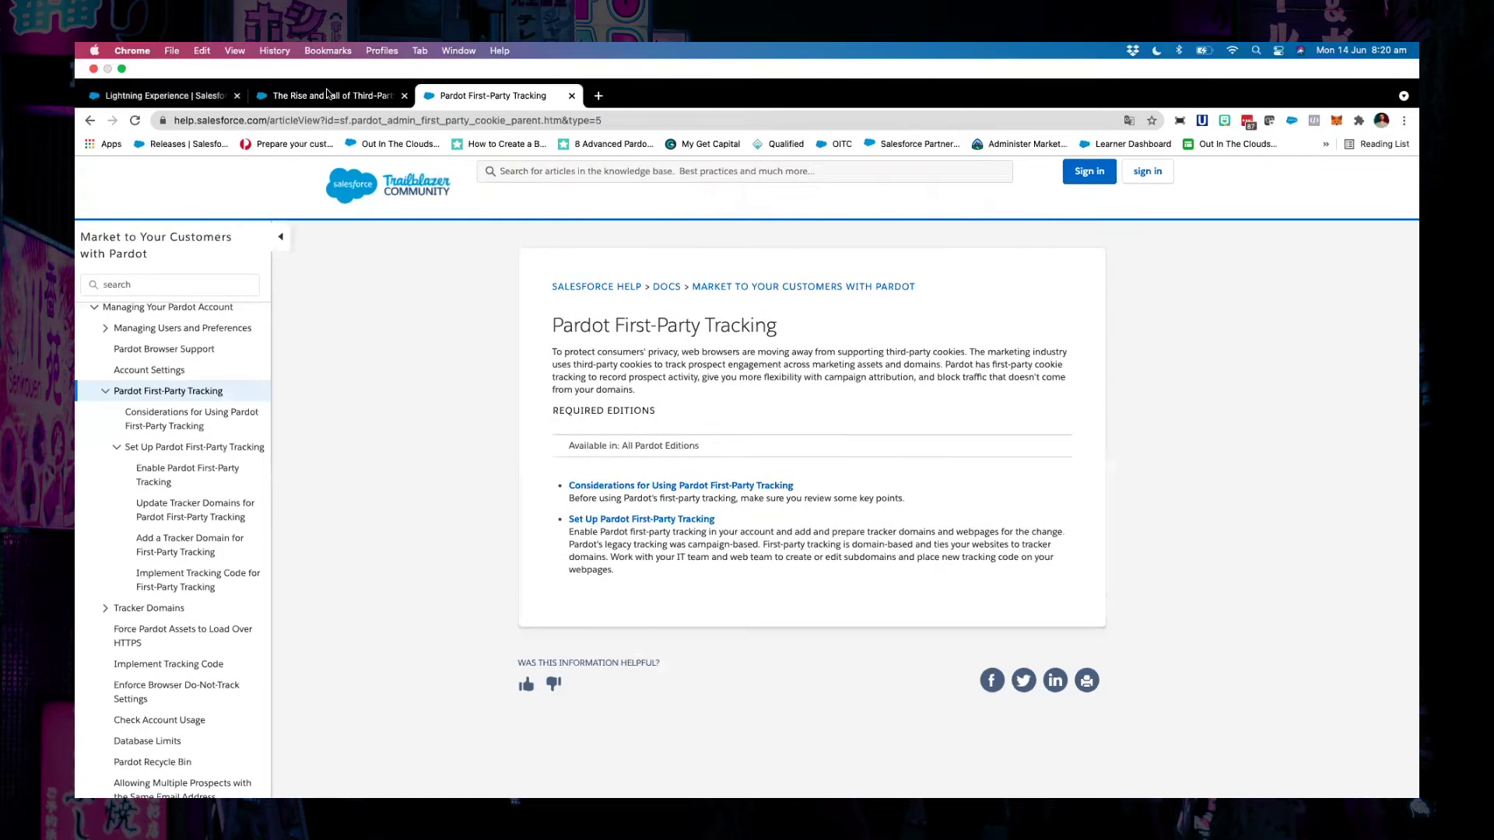
# Step: Return to the 'The Rise and Fall of Third-Party Cookies' blog post tab
pyautogui.click(323, 59)
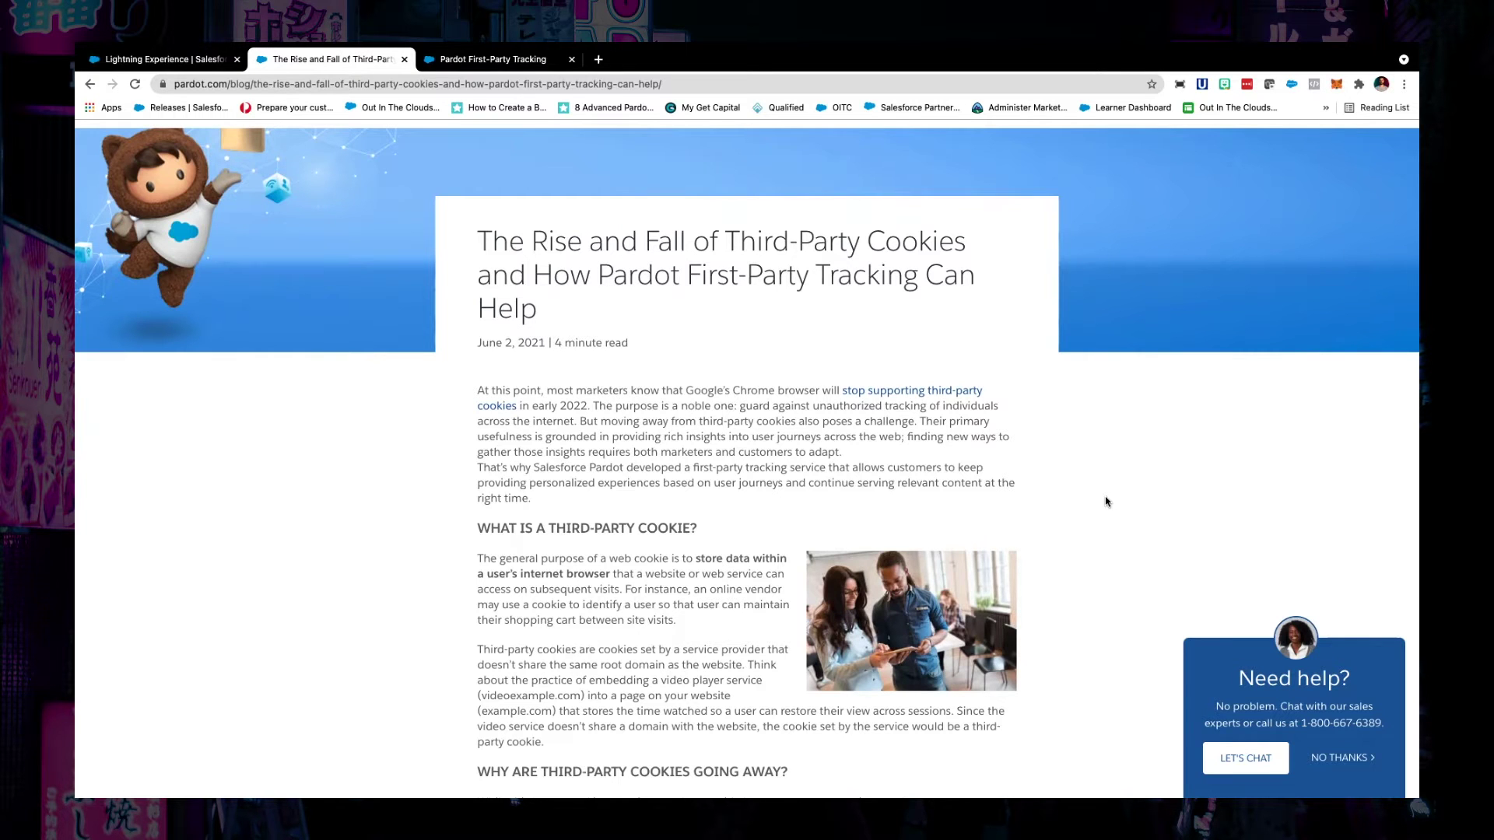
# Step: Scroll the blog down to the 'How will this impact engagement tracking in Pardot?' section
pyautogui.scroll(-3, 1107, 502)
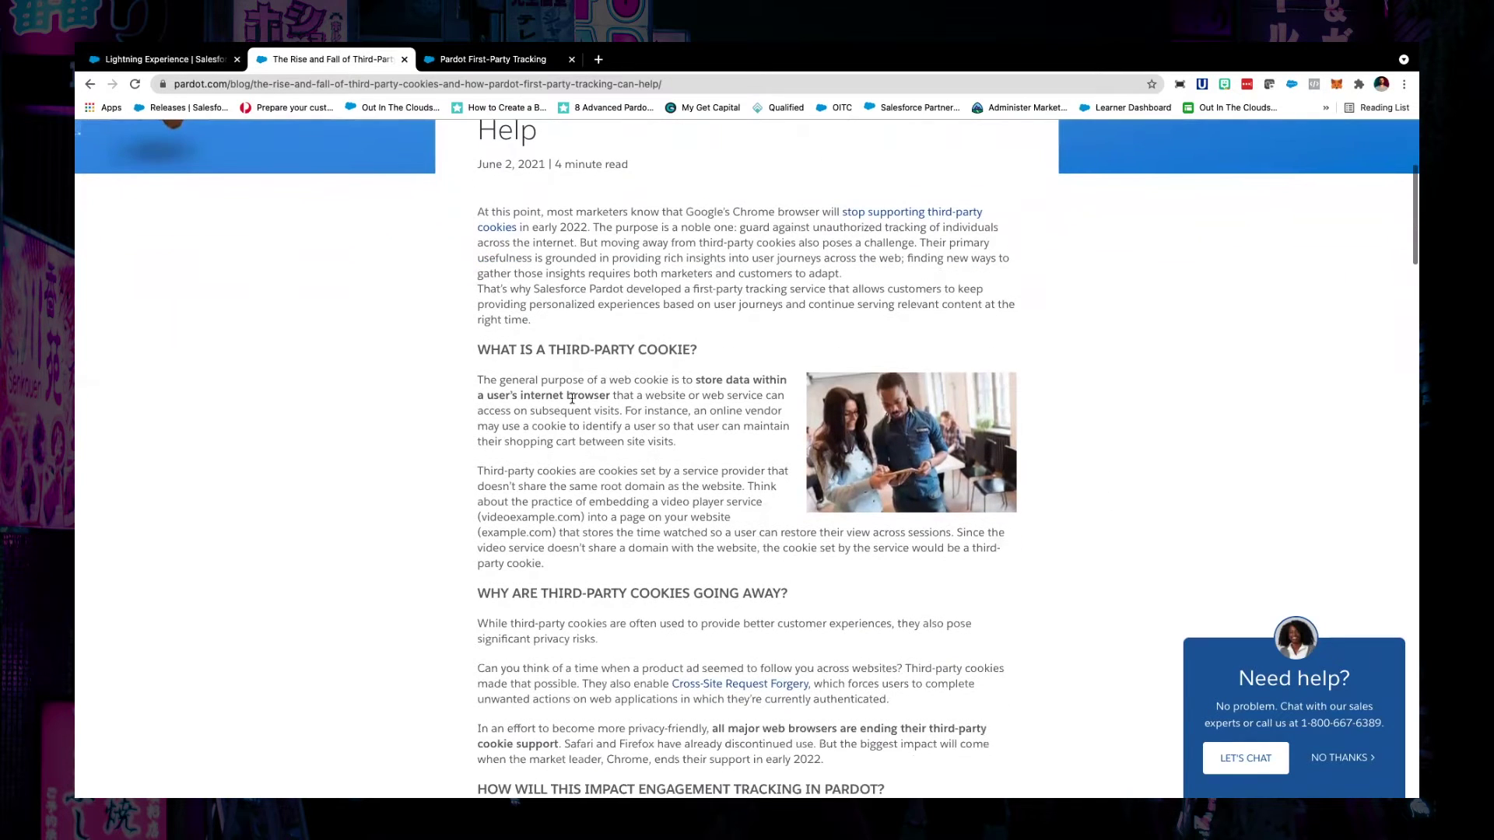
pyautogui.scroll(-2, 519, 398)
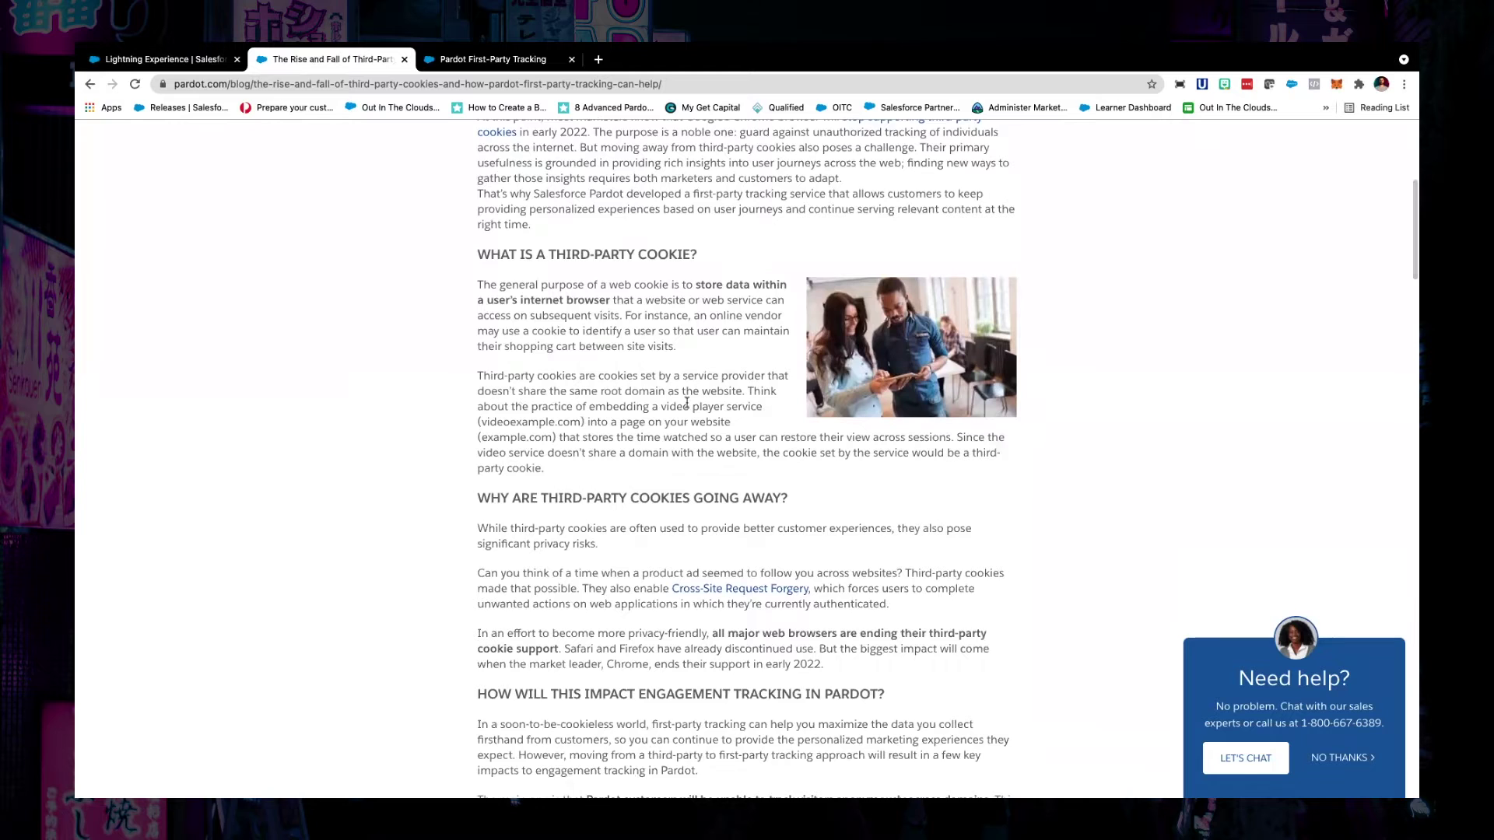
pyautogui.scroll(-2, 678, 404)
pyautogui.scroll(-3, 1050, 434)
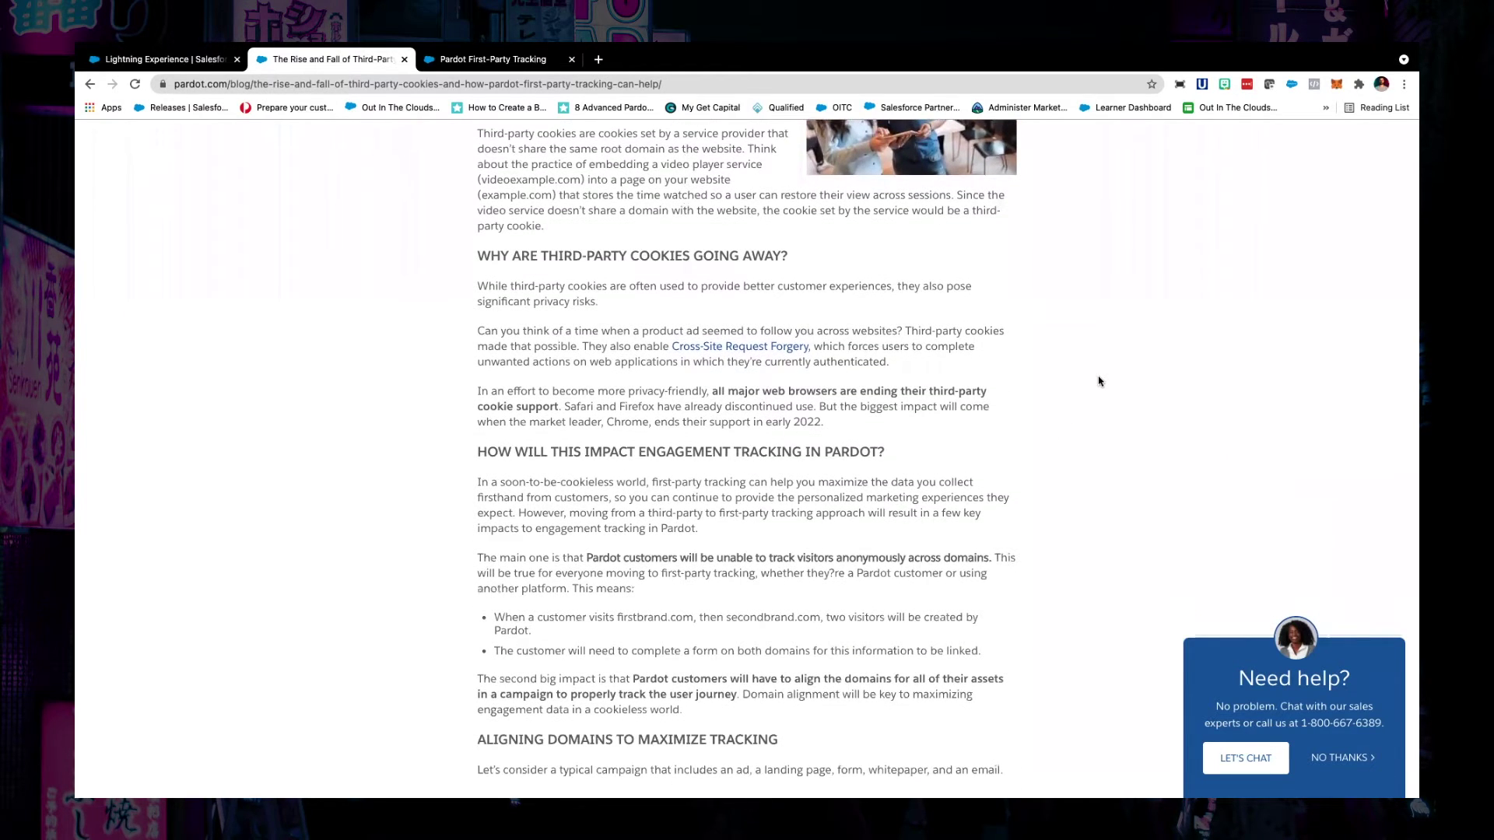
pyautogui.scroll(-1, 1050, 430)
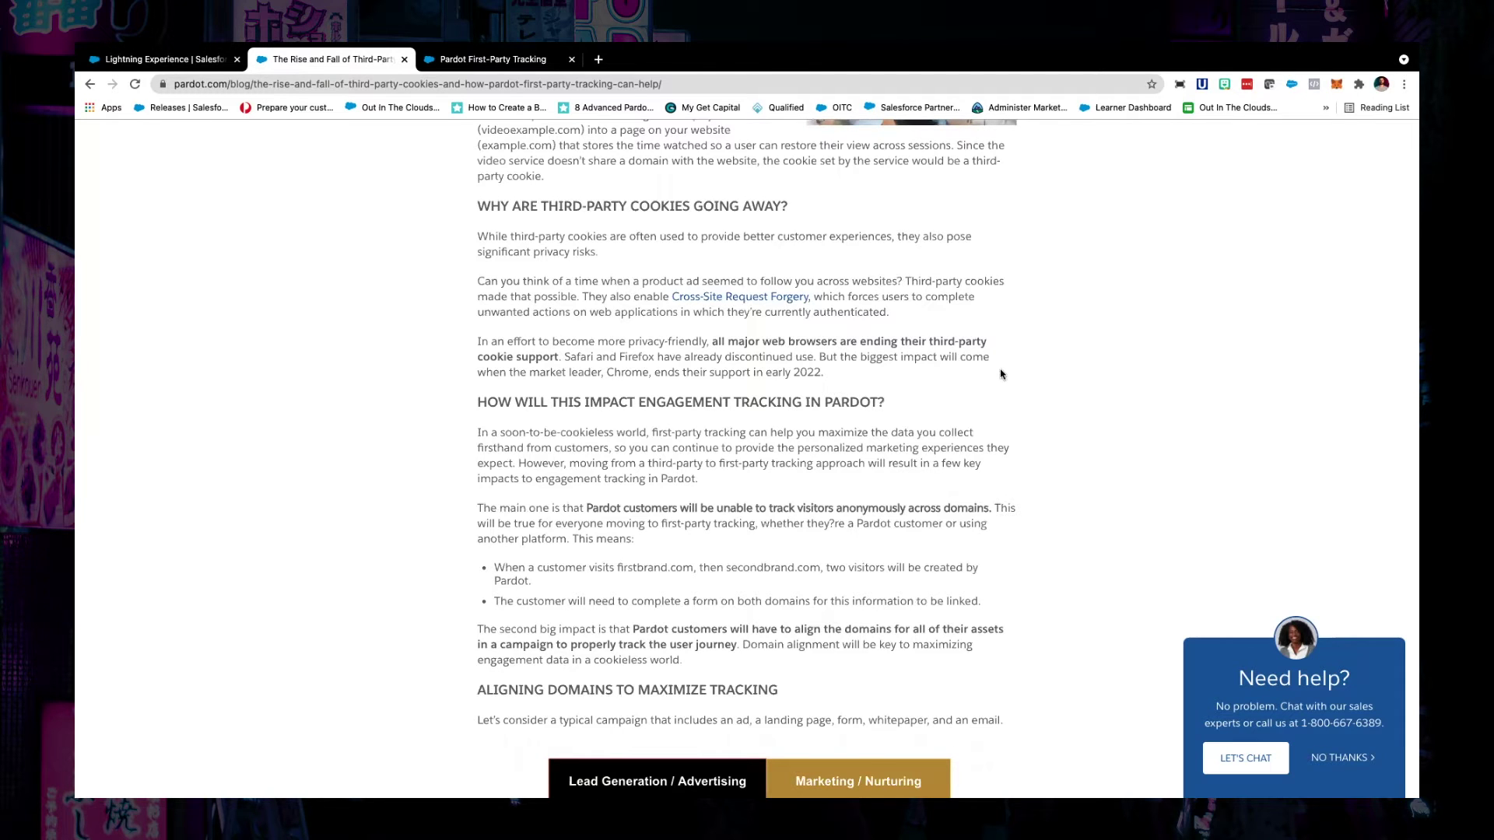
pyautogui.scroll(-1, 1001, 375)
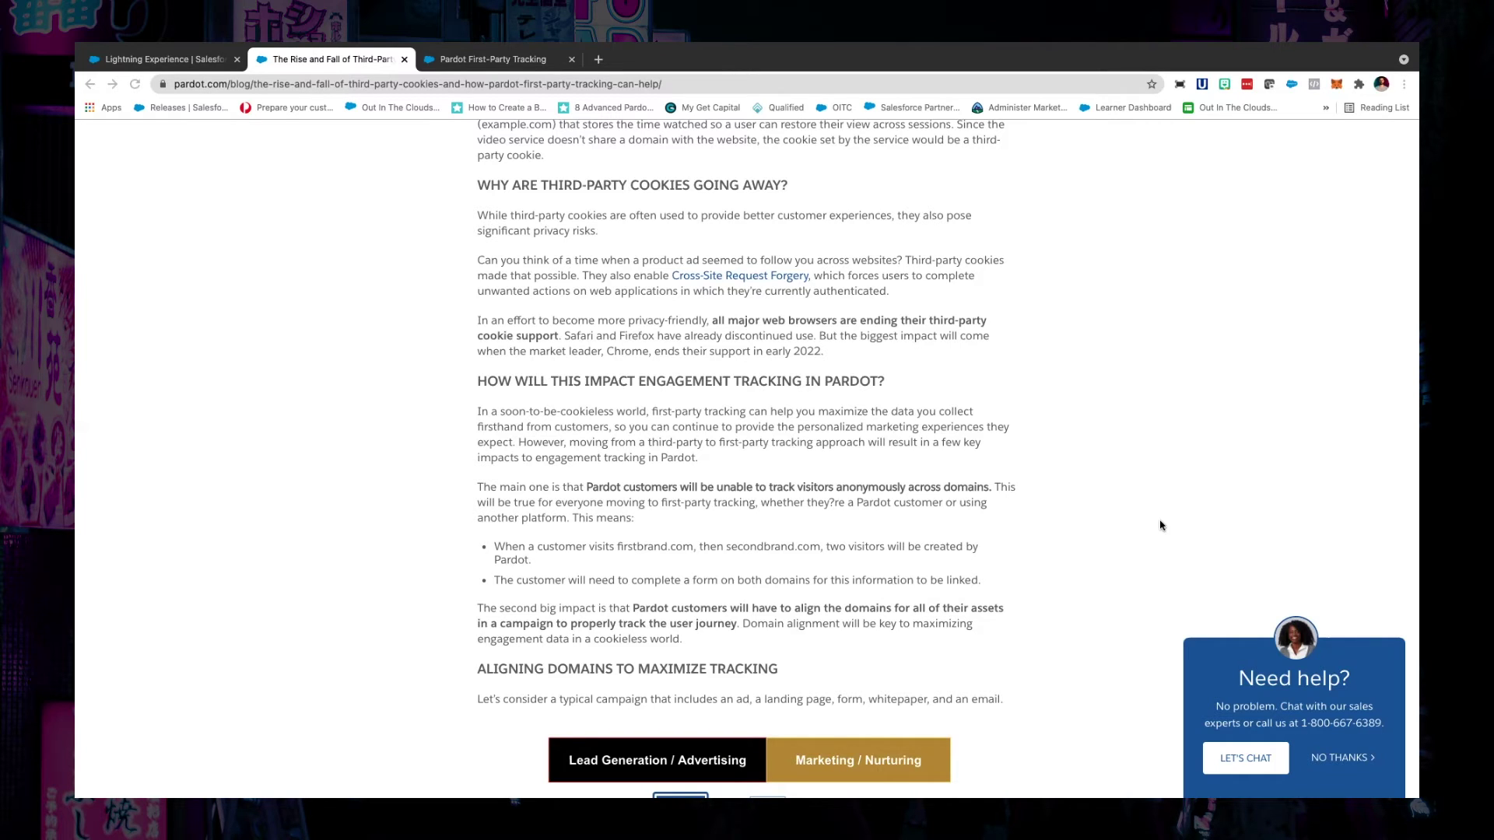
# Step: Read down to 'Aligning Domains to Maximize Tracking', then open Pardot Settings in the Lightning tab
pyautogui.scroll(-2, 1068, 410)
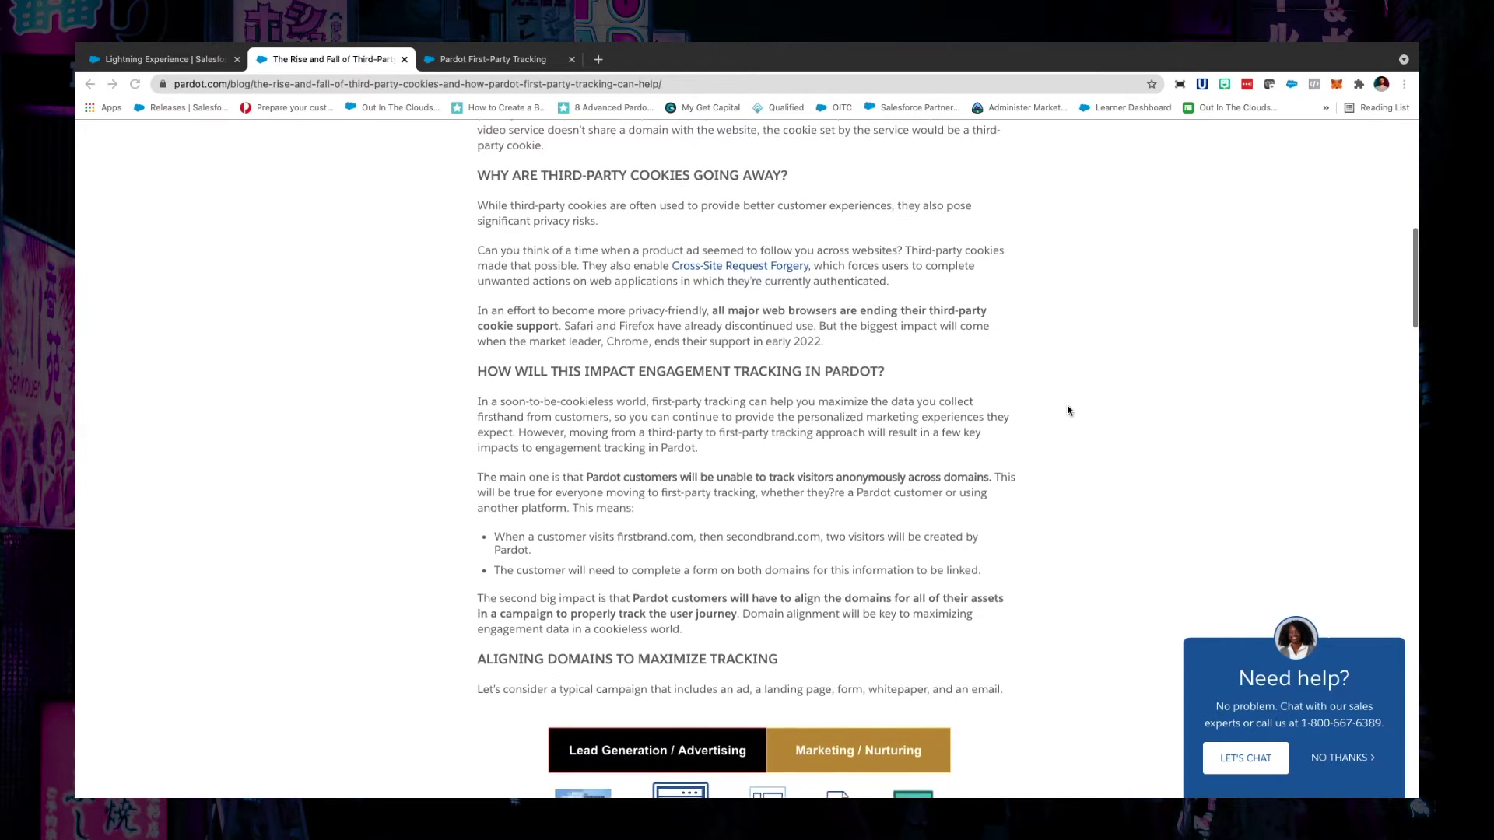
pyautogui.scroll(-7, 1034, 425)
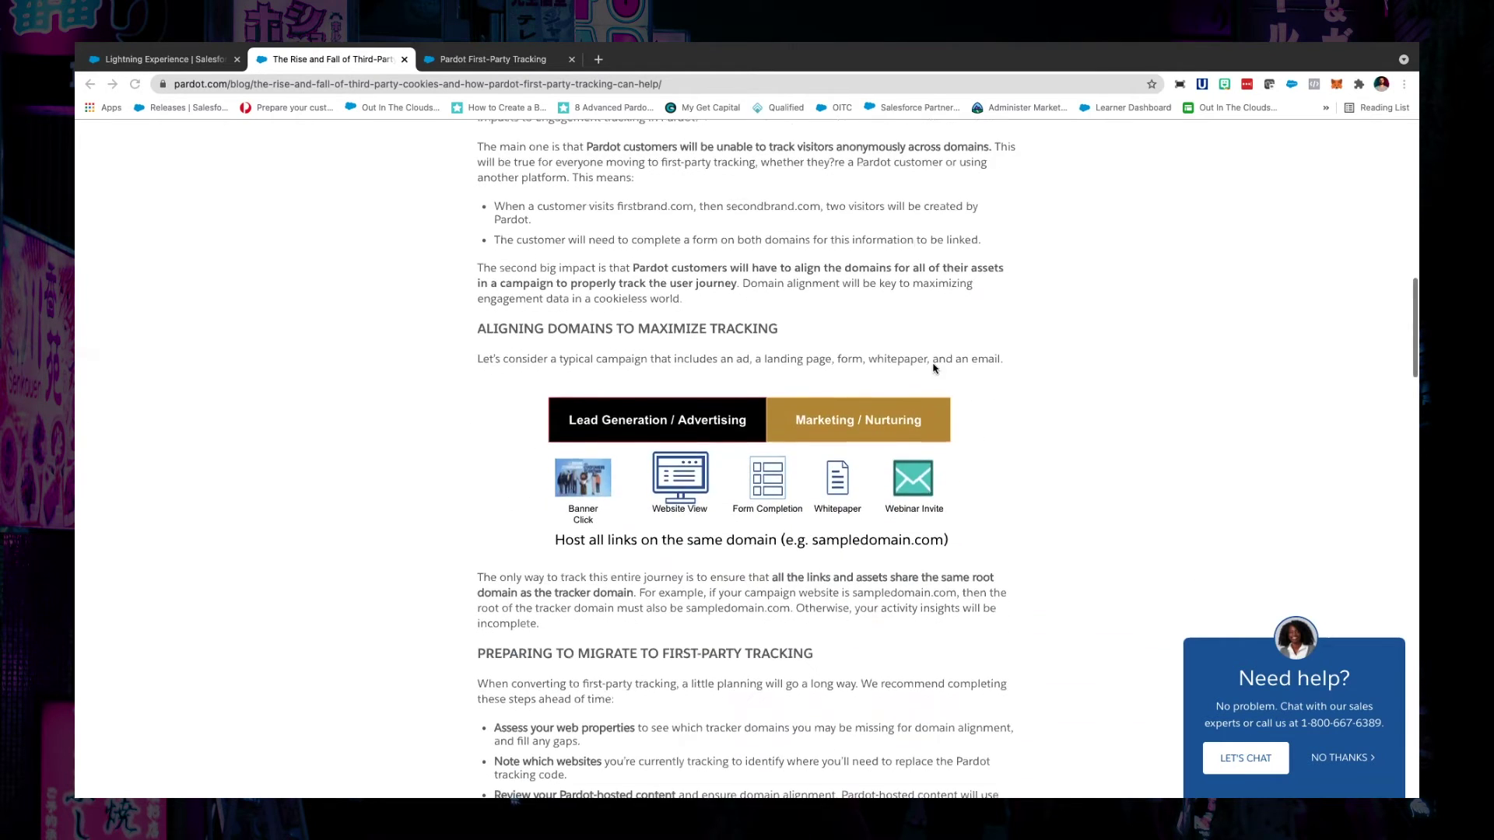
pyautogui.scroll(-1, 1011, 368)
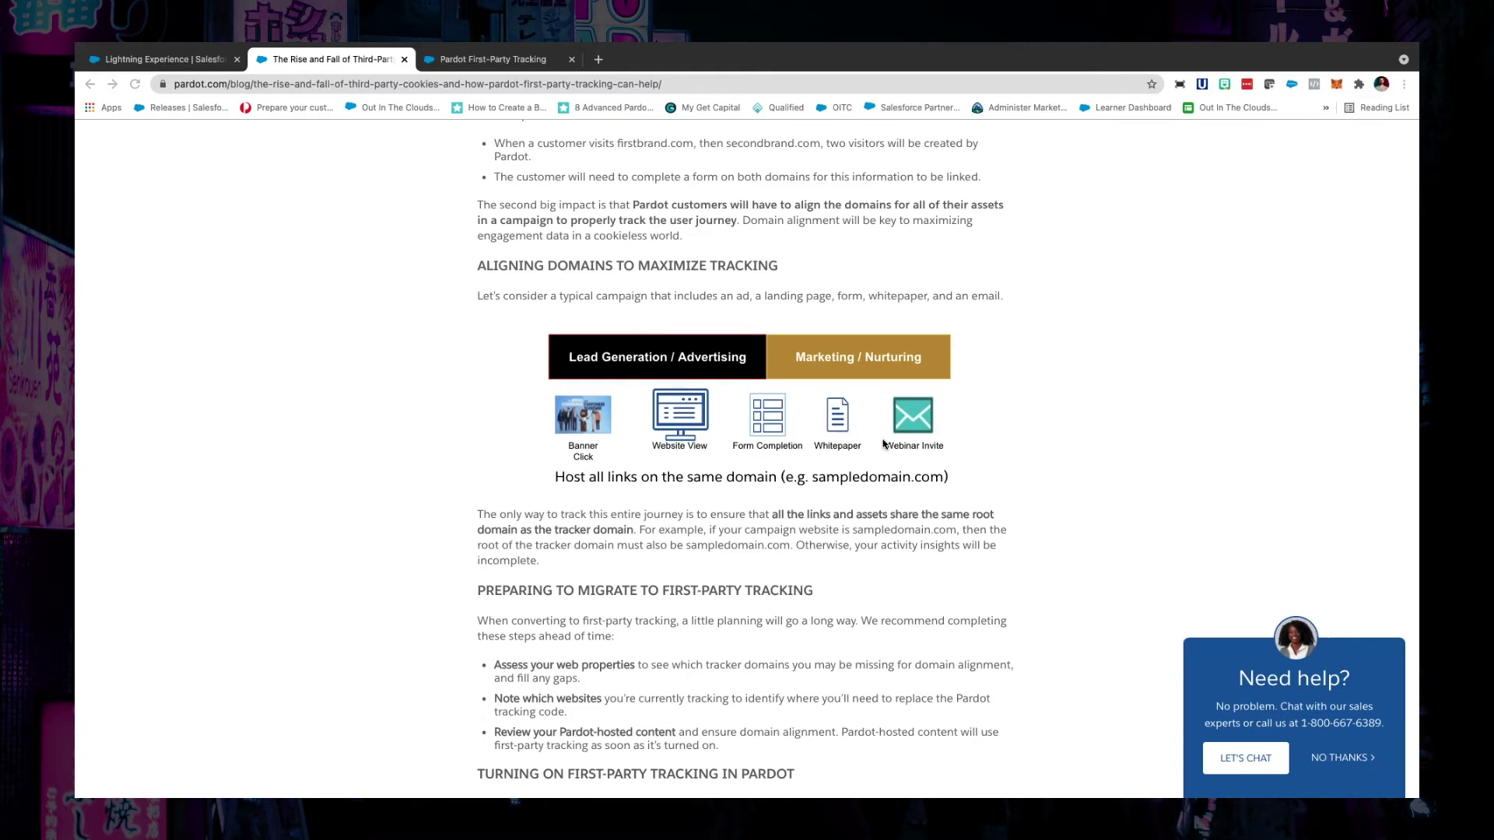
pyautogui.scroll(-1, 885, 466)
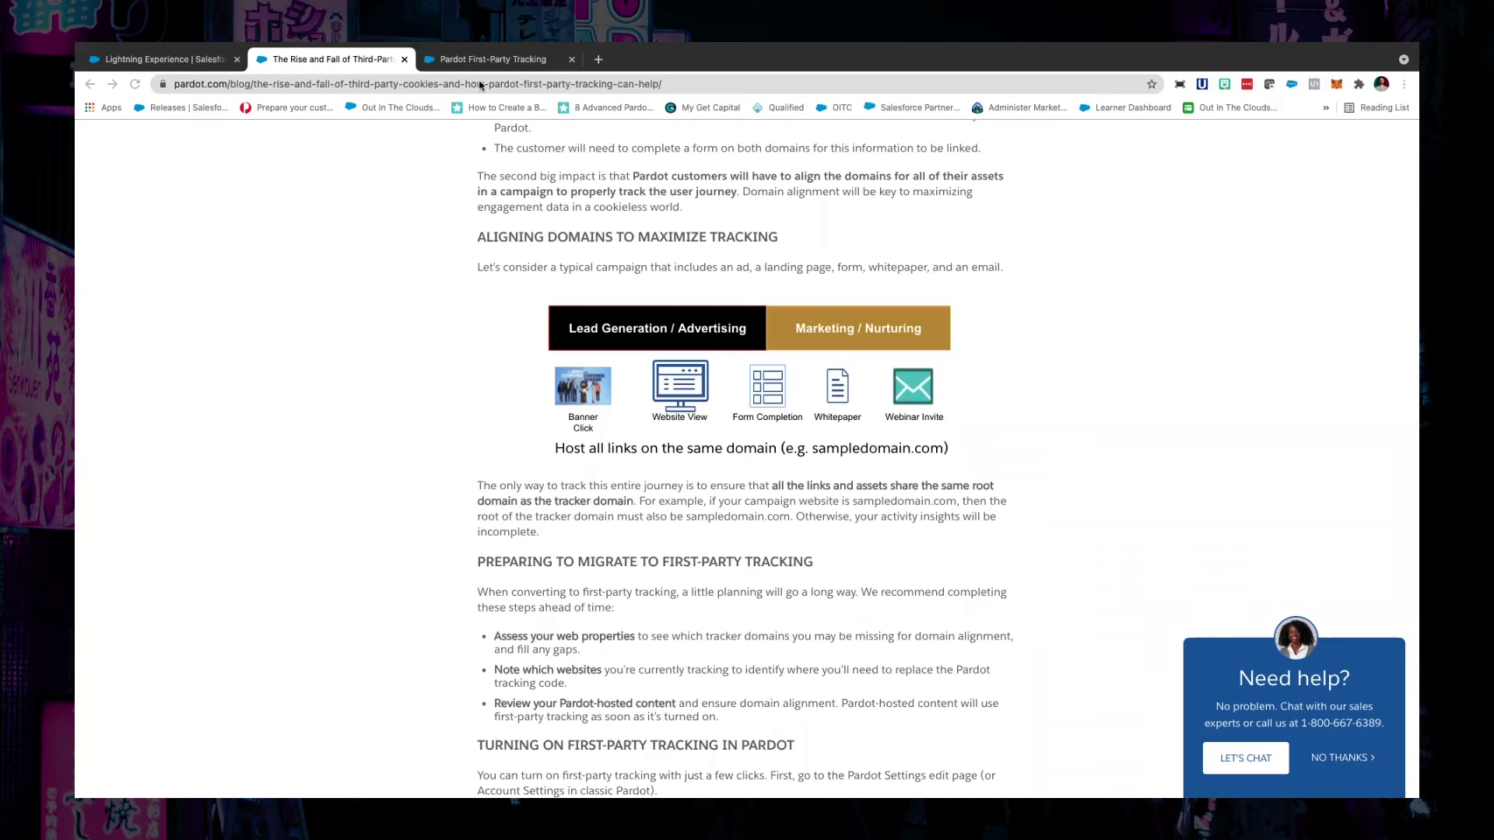
pyautogui.press('super+1')
pyautogui.click(791, 169)
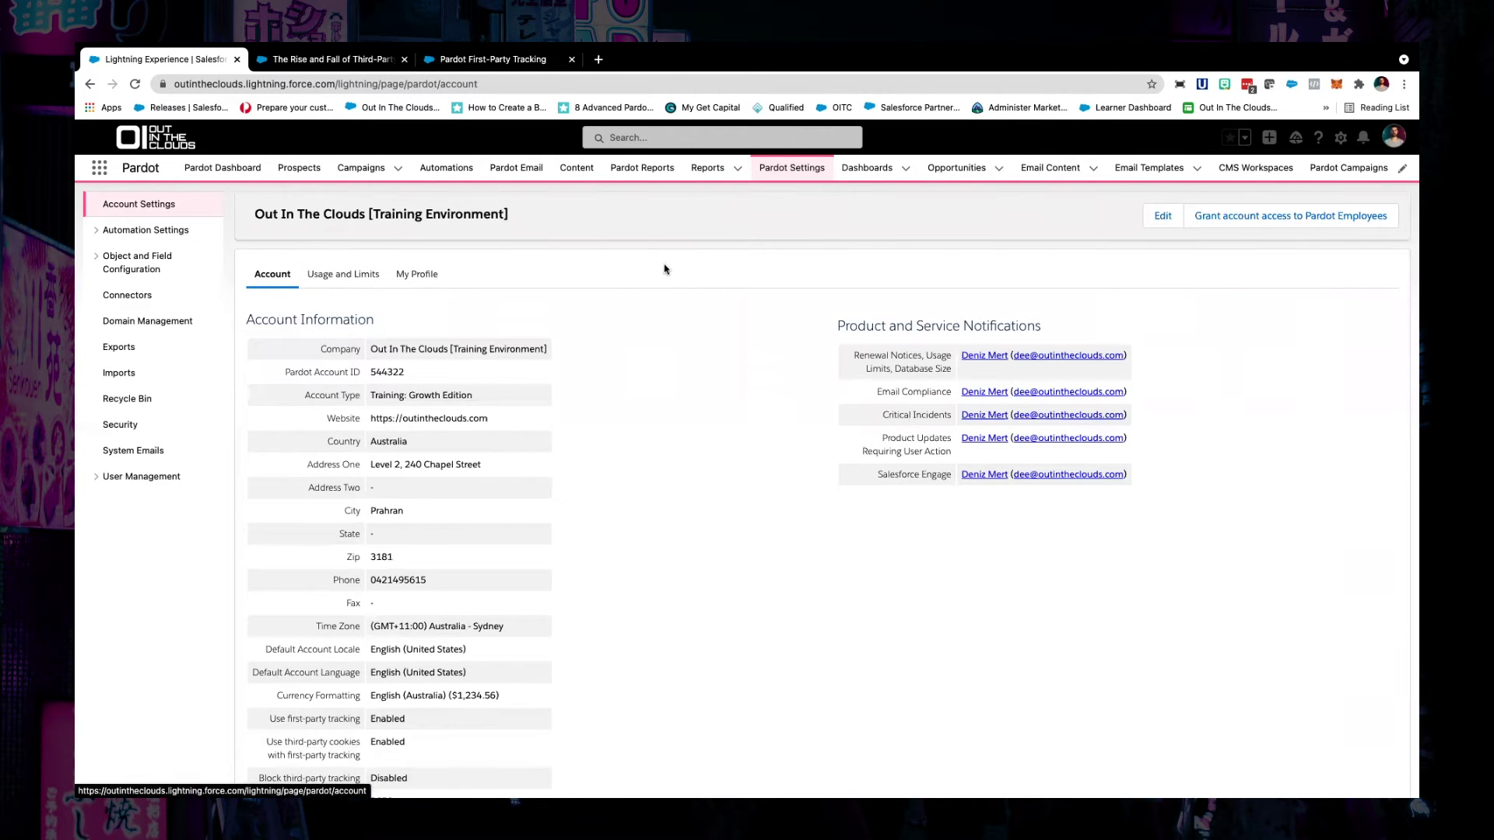
# Step: Save the account with First-Party Tracking enabled, then view go.outintheclouds.com's generated code in Domain Management
pyautogui.click(1163, 215)
pyautogui.scroll(-8, 541, 594)
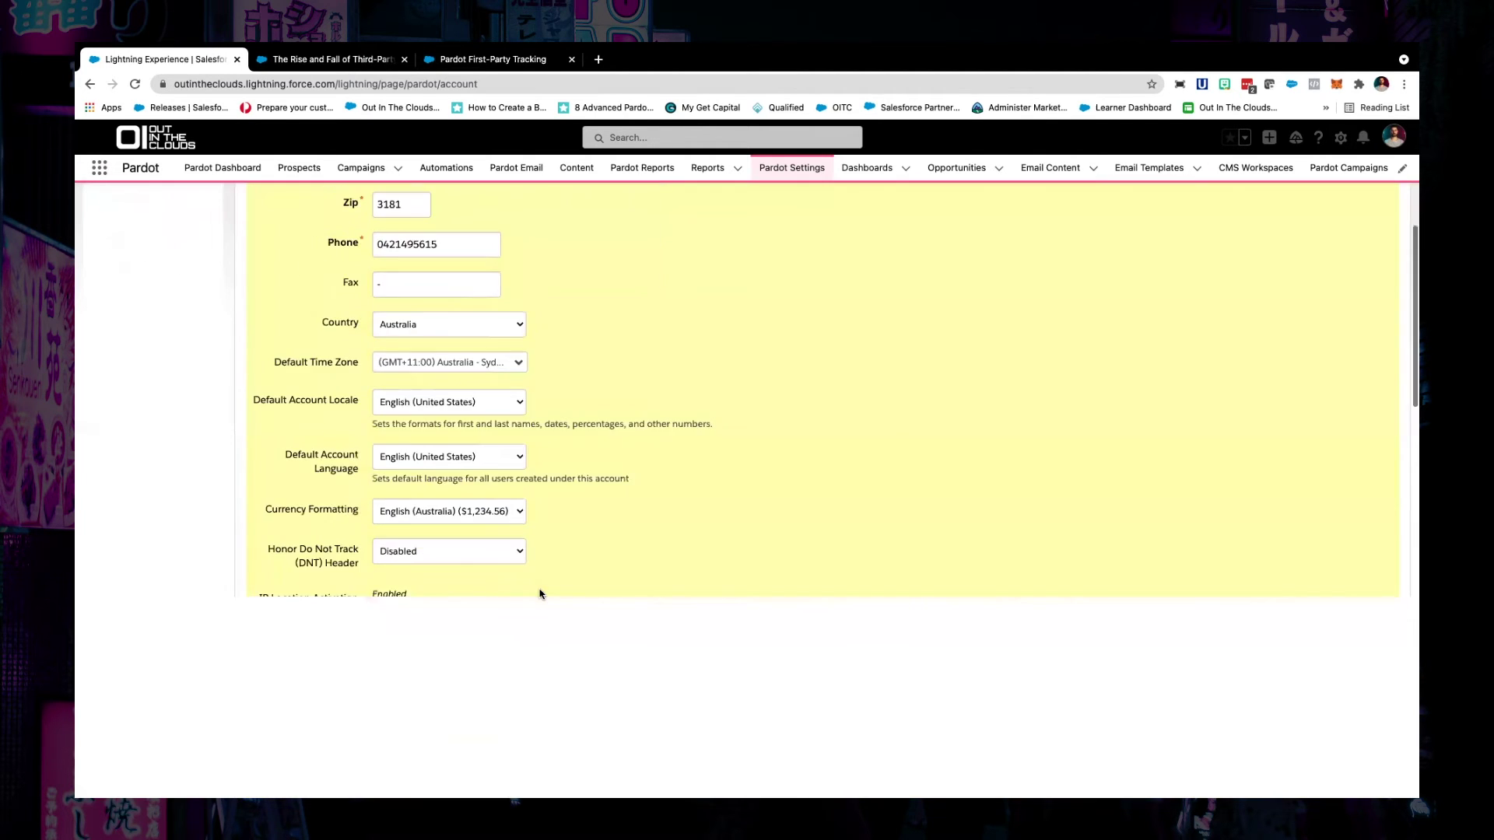
pyautogui.scroll(-1, 540, 593)
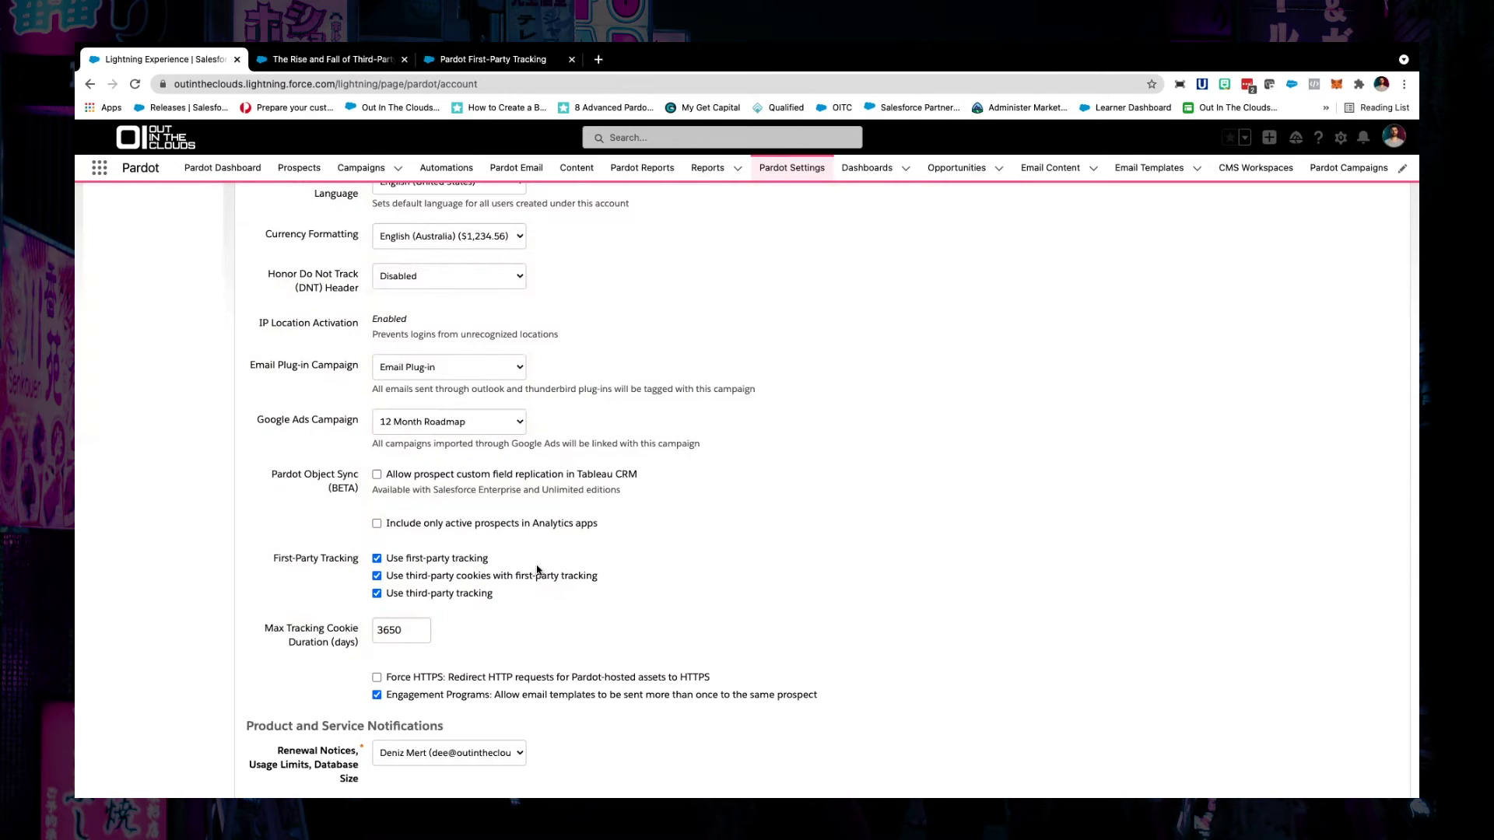
pyautogui.scroll(-10, 537, 570)
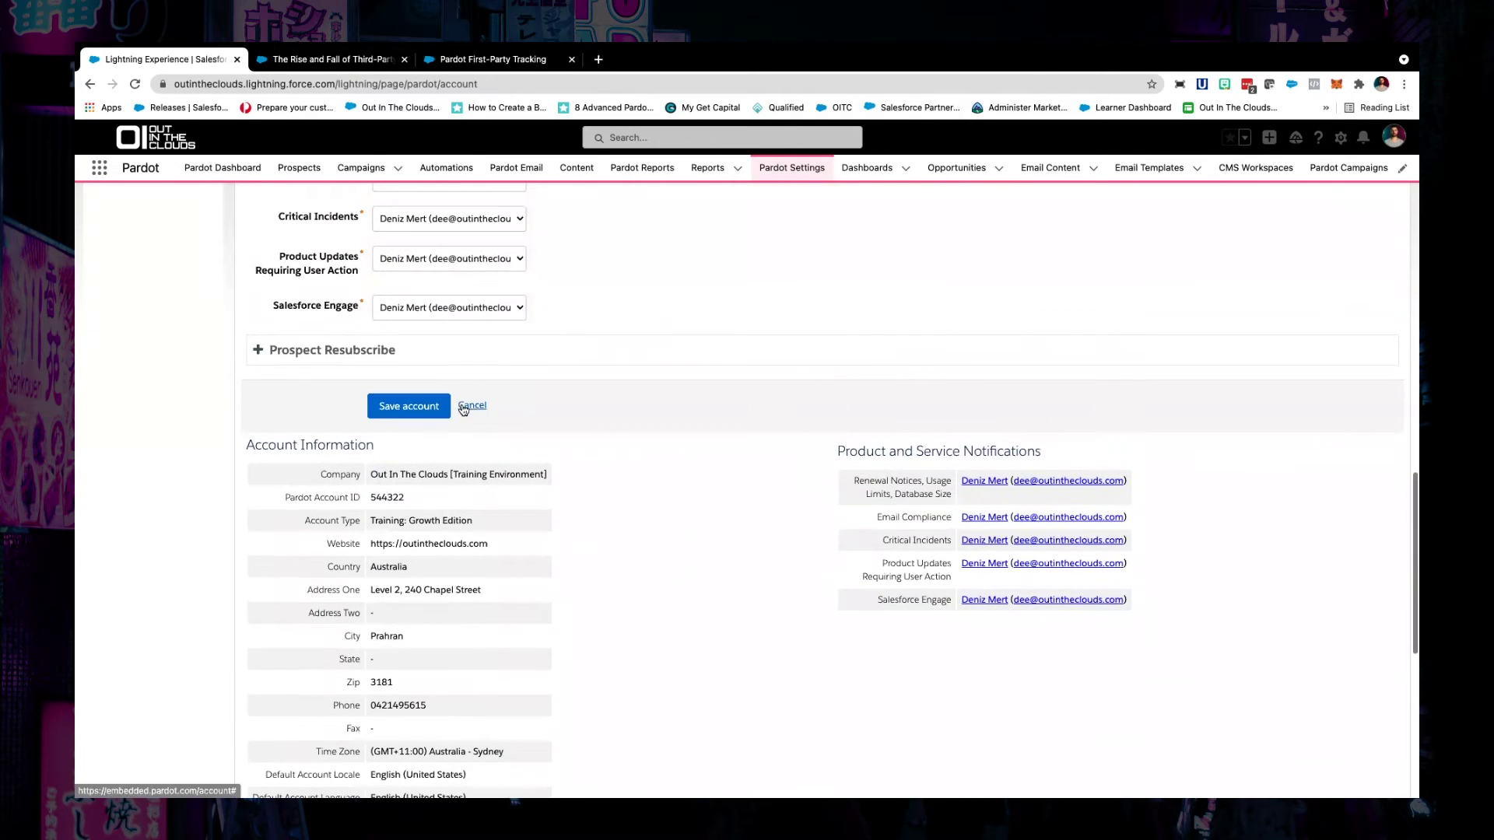
pyautogui.click(418, 410)
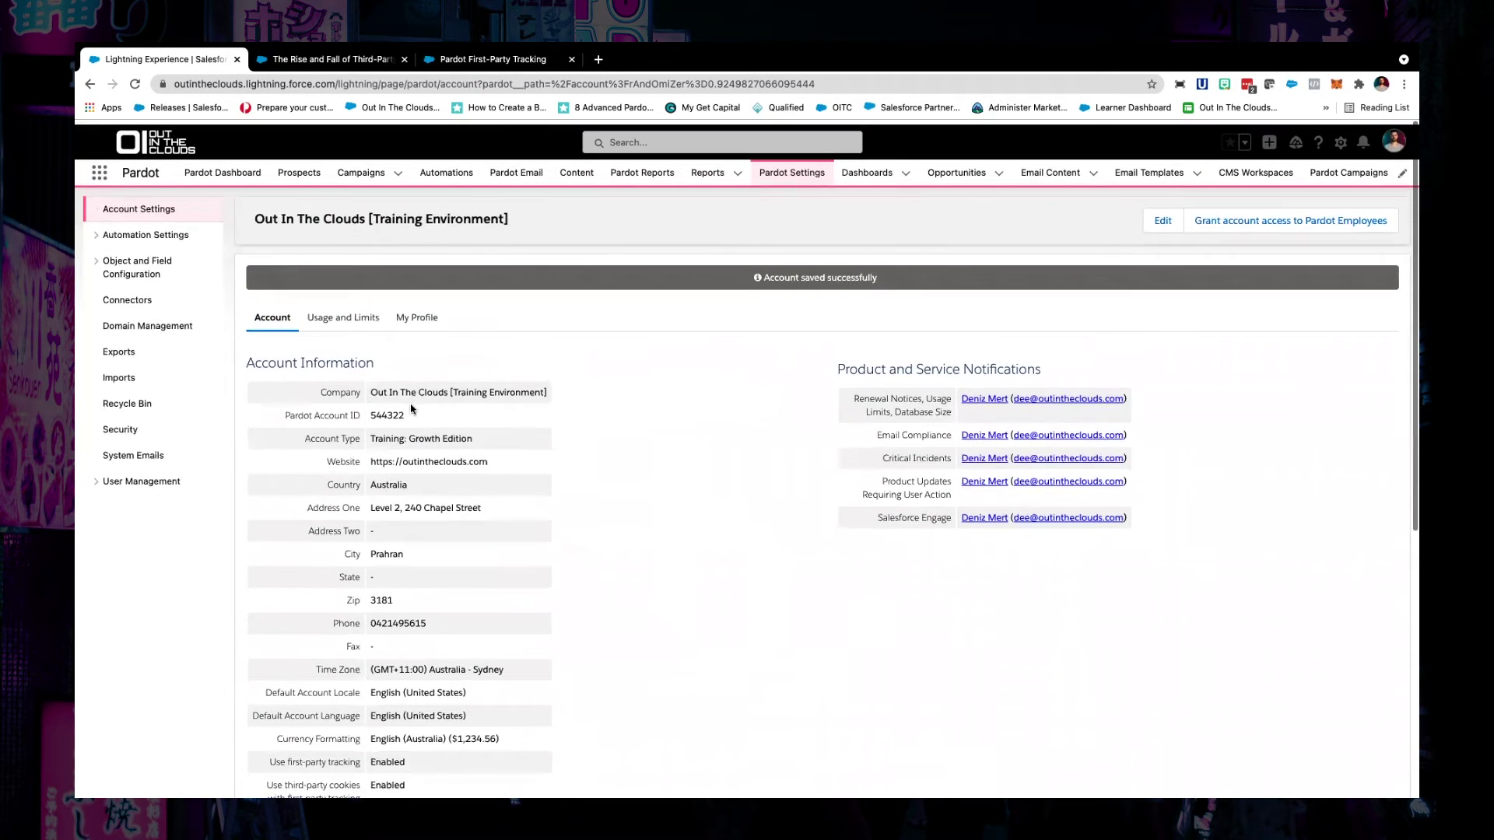
pyautogui.click(153, 329)
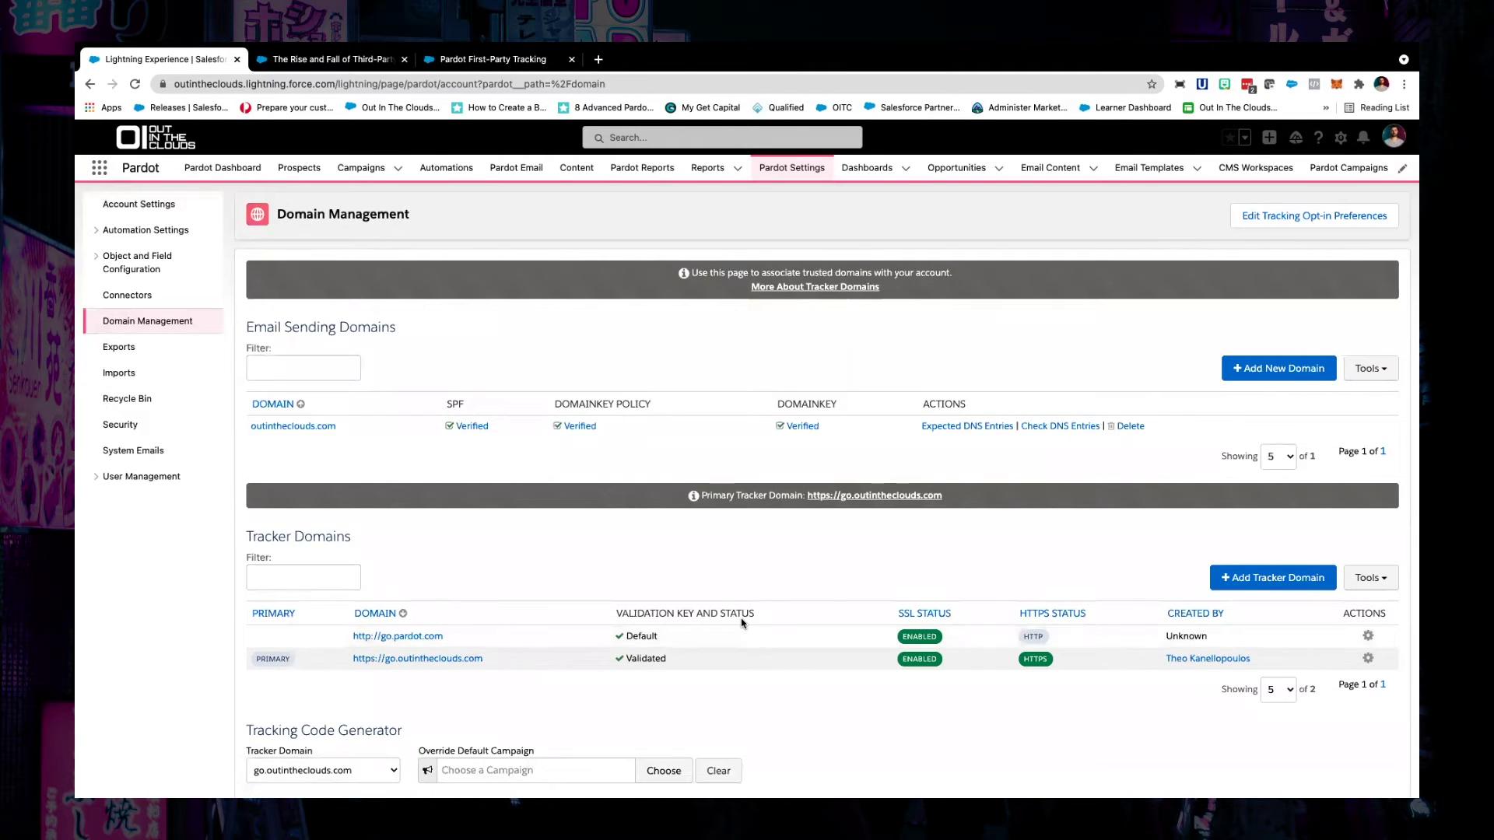
pyautogui.scroll(-3, 741, 620)
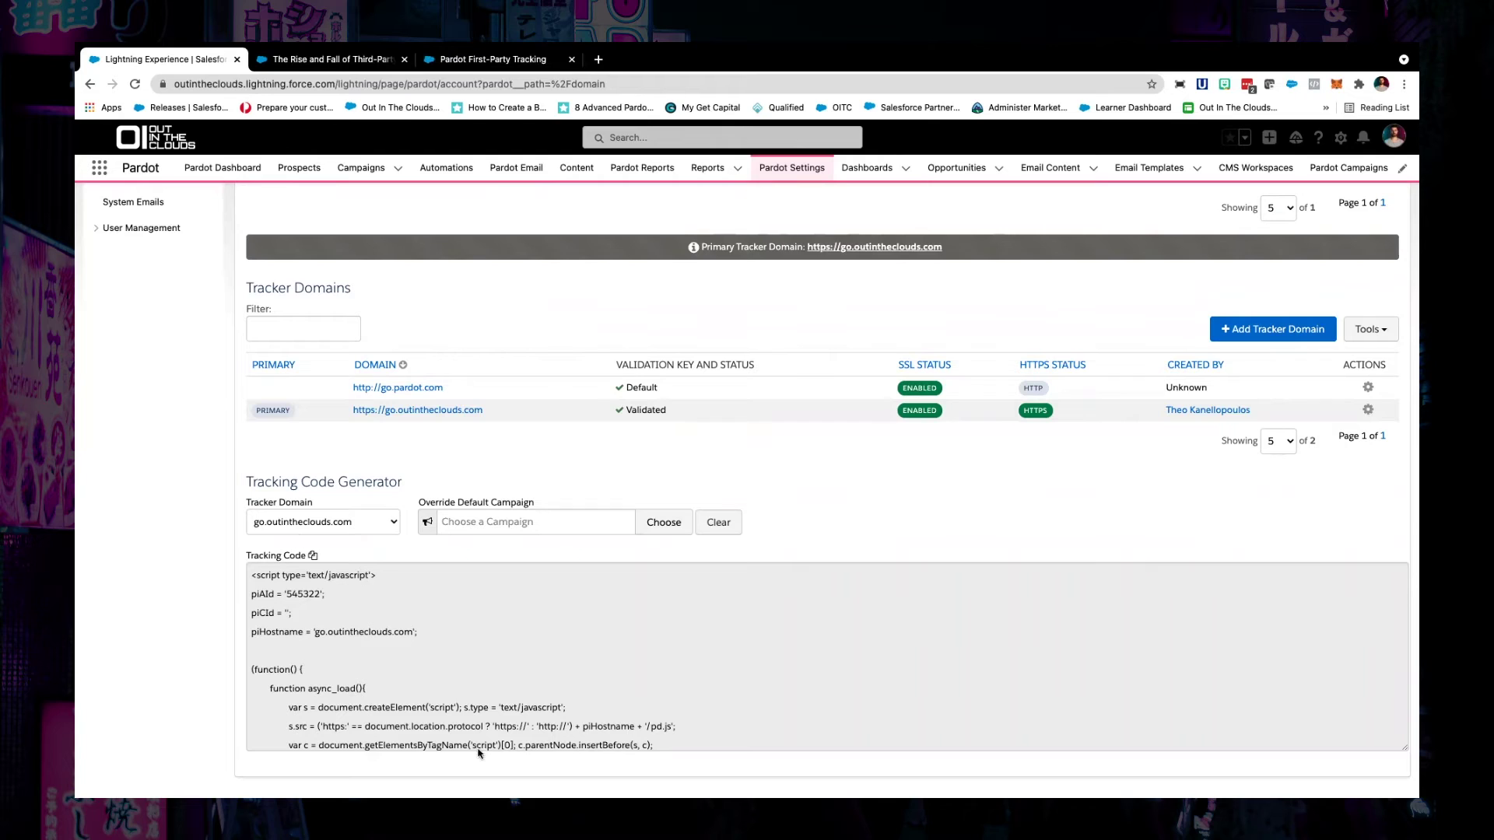
pyautogui.click(394, 527)
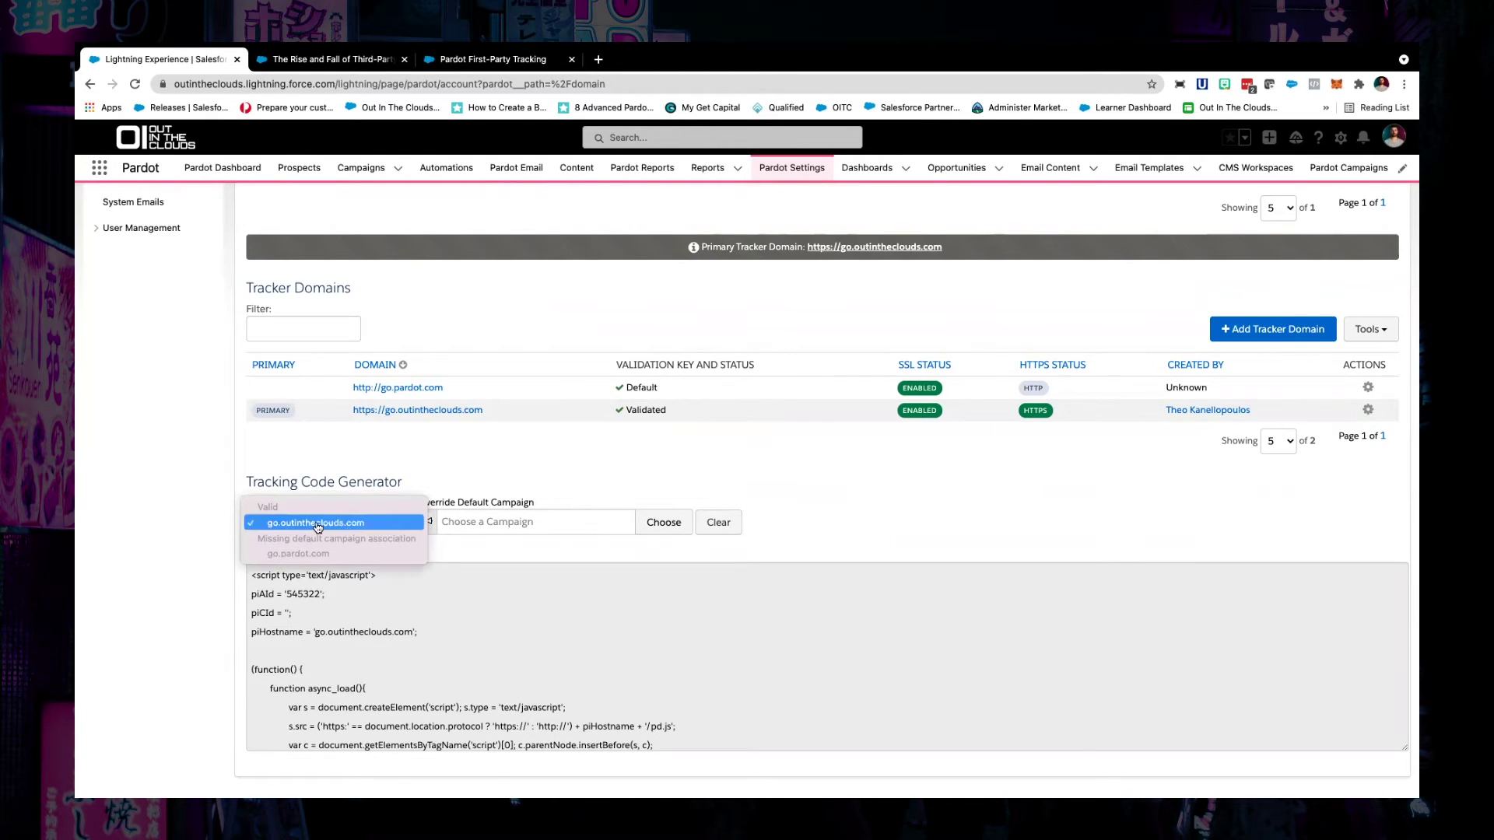
pyautogui.click(337, 461)
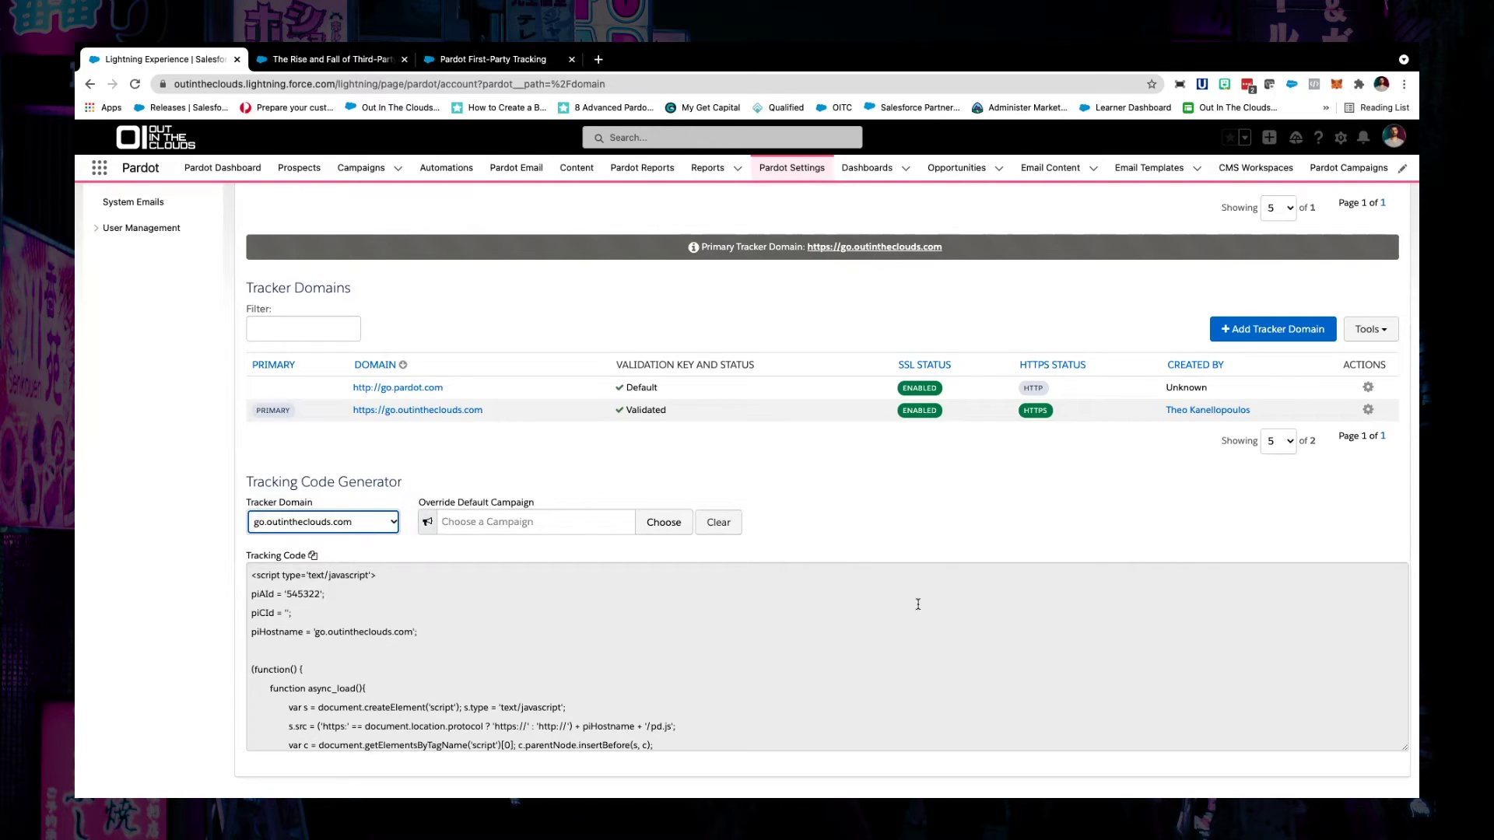
# Step: Open the Website Tracking campaign's legacy tracking code in a new browser tab
pyautogui.rightClick(1337, 178)
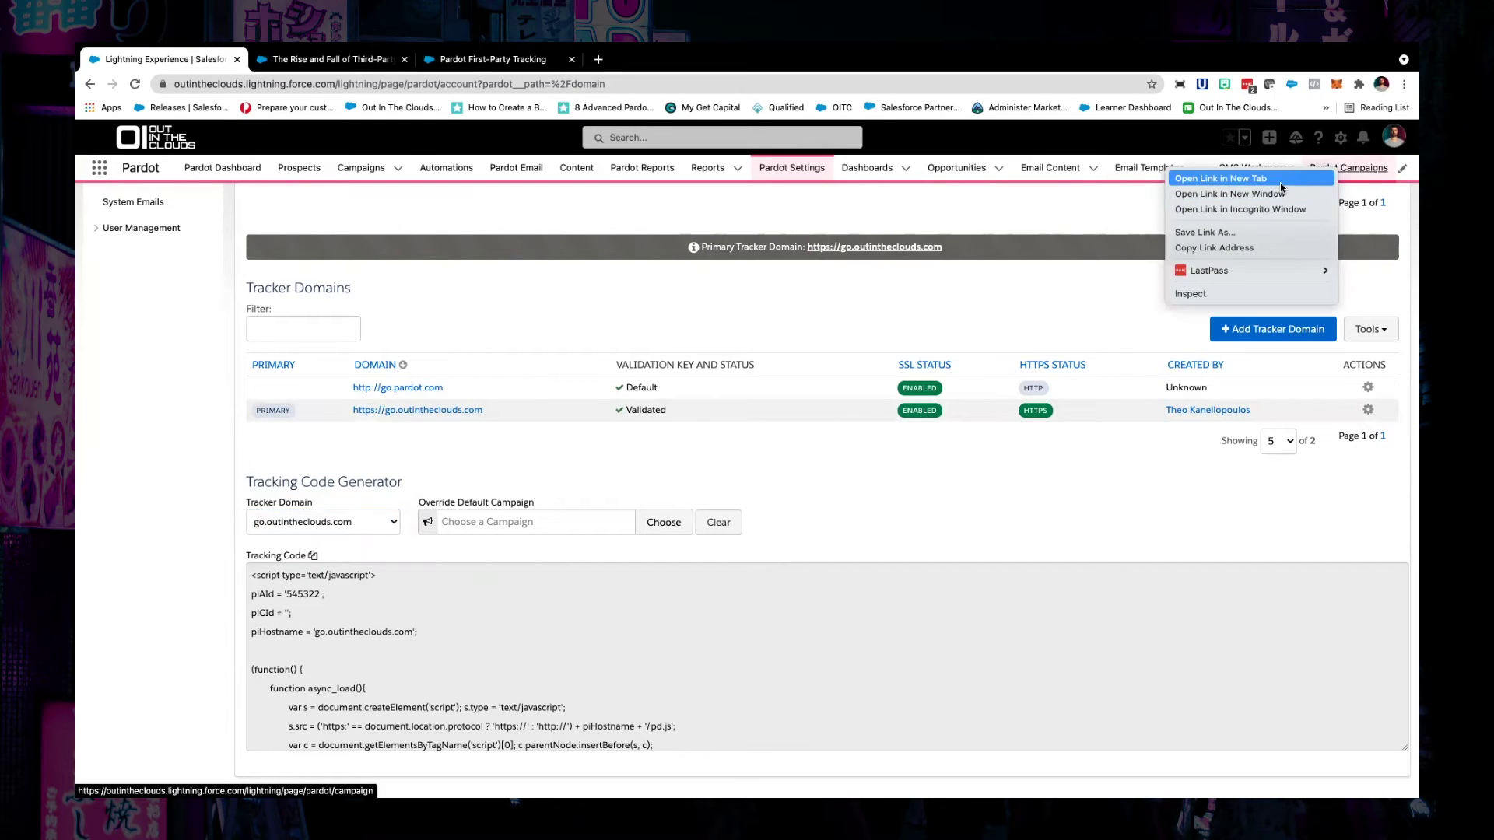
pyautogui.click(1280, 183)
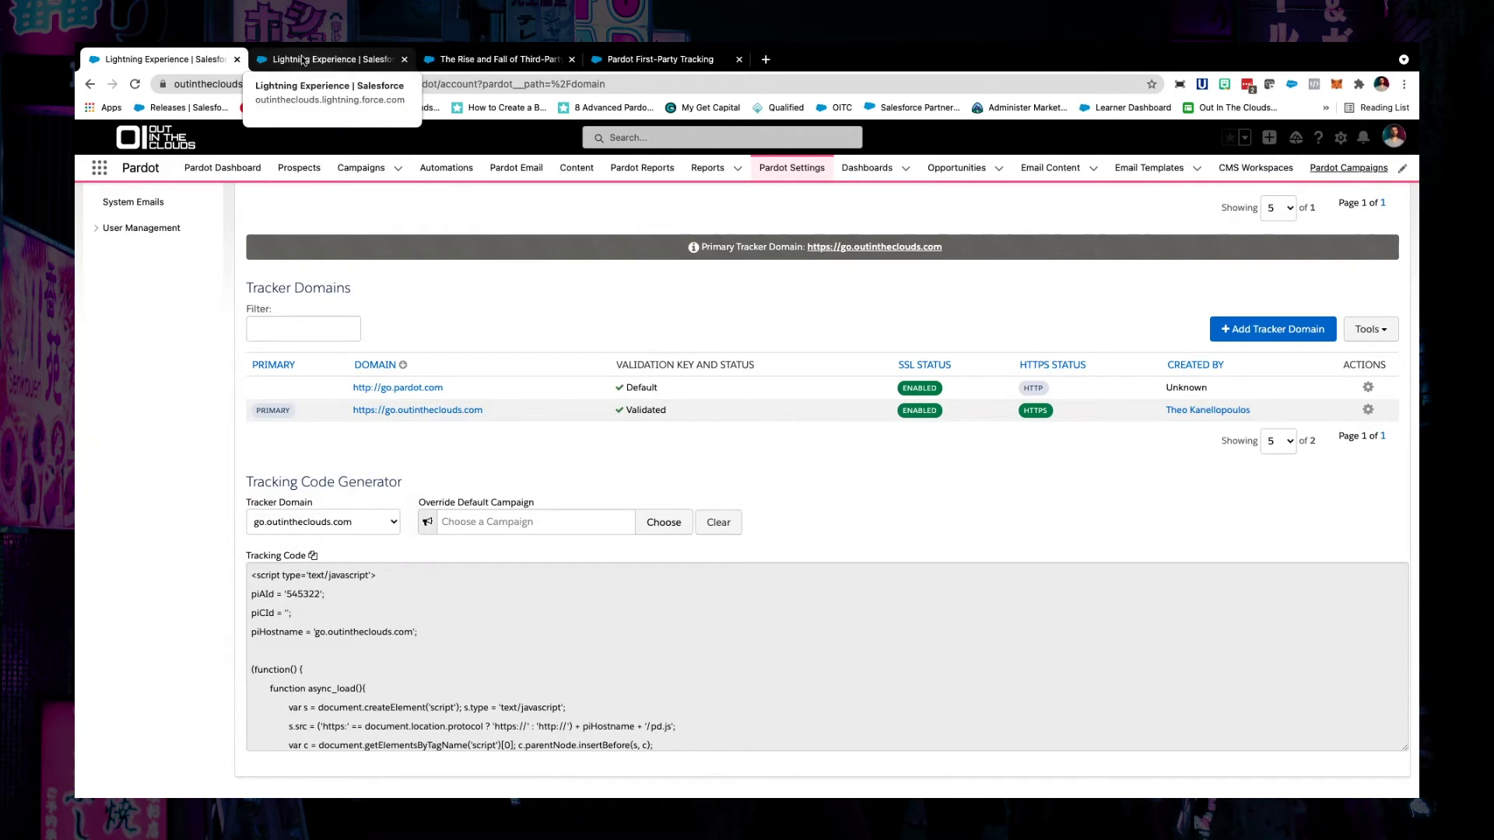
pyautogui.click(301, 63)
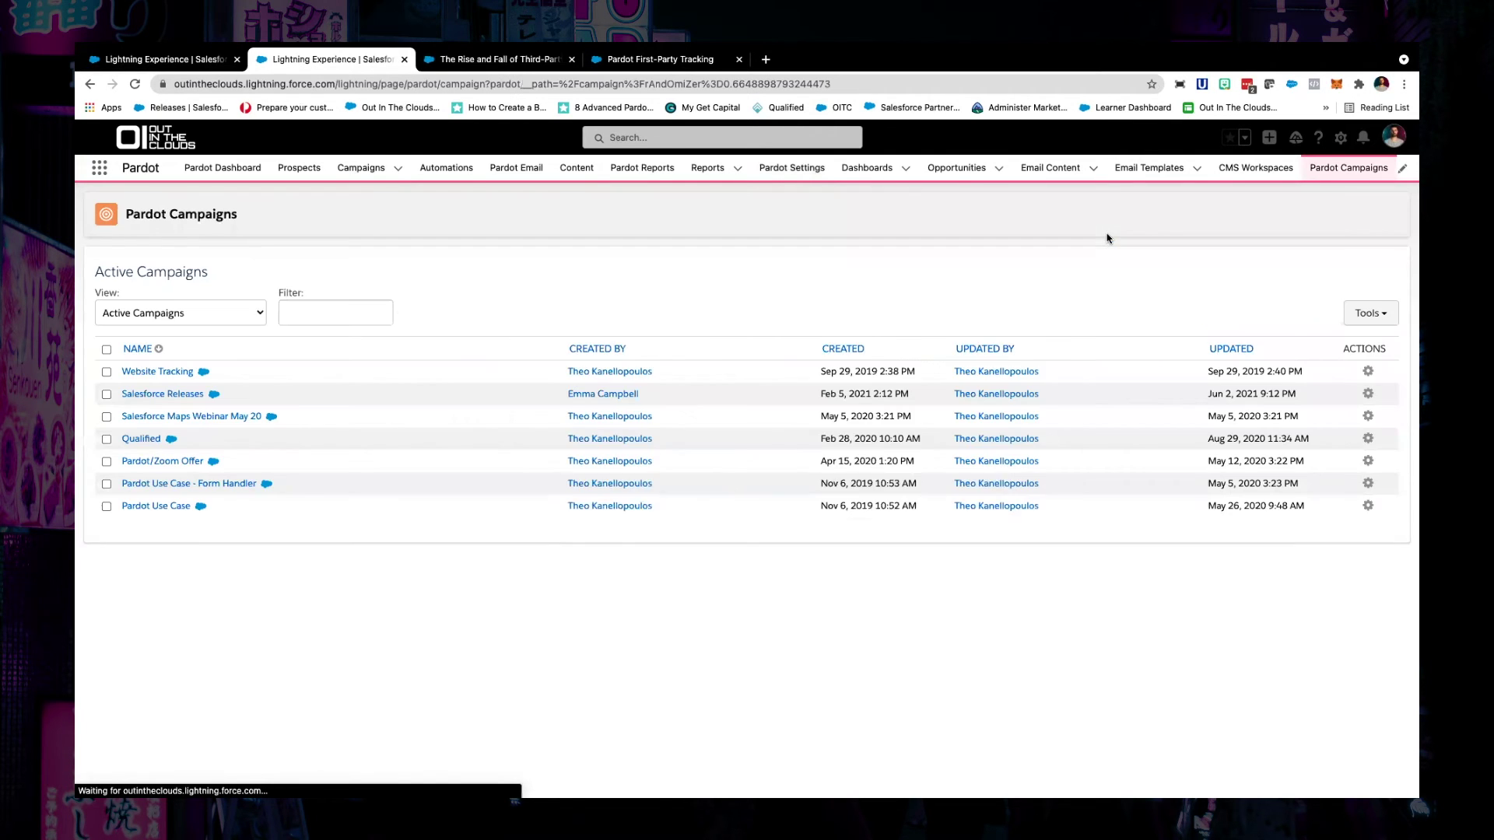
pyautogui.click(167, 373)
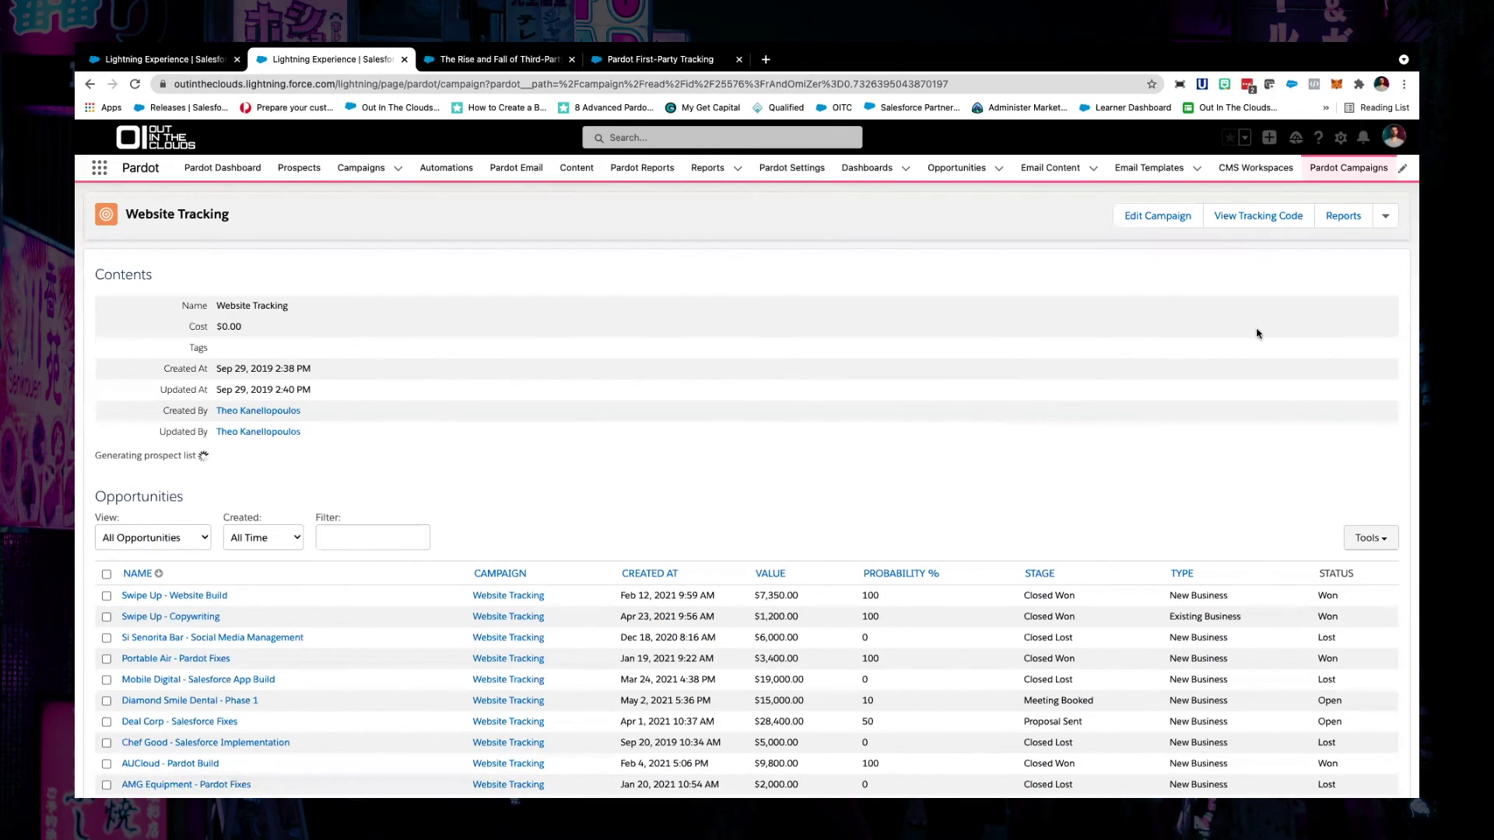
pyautogui.click(1262, 219)
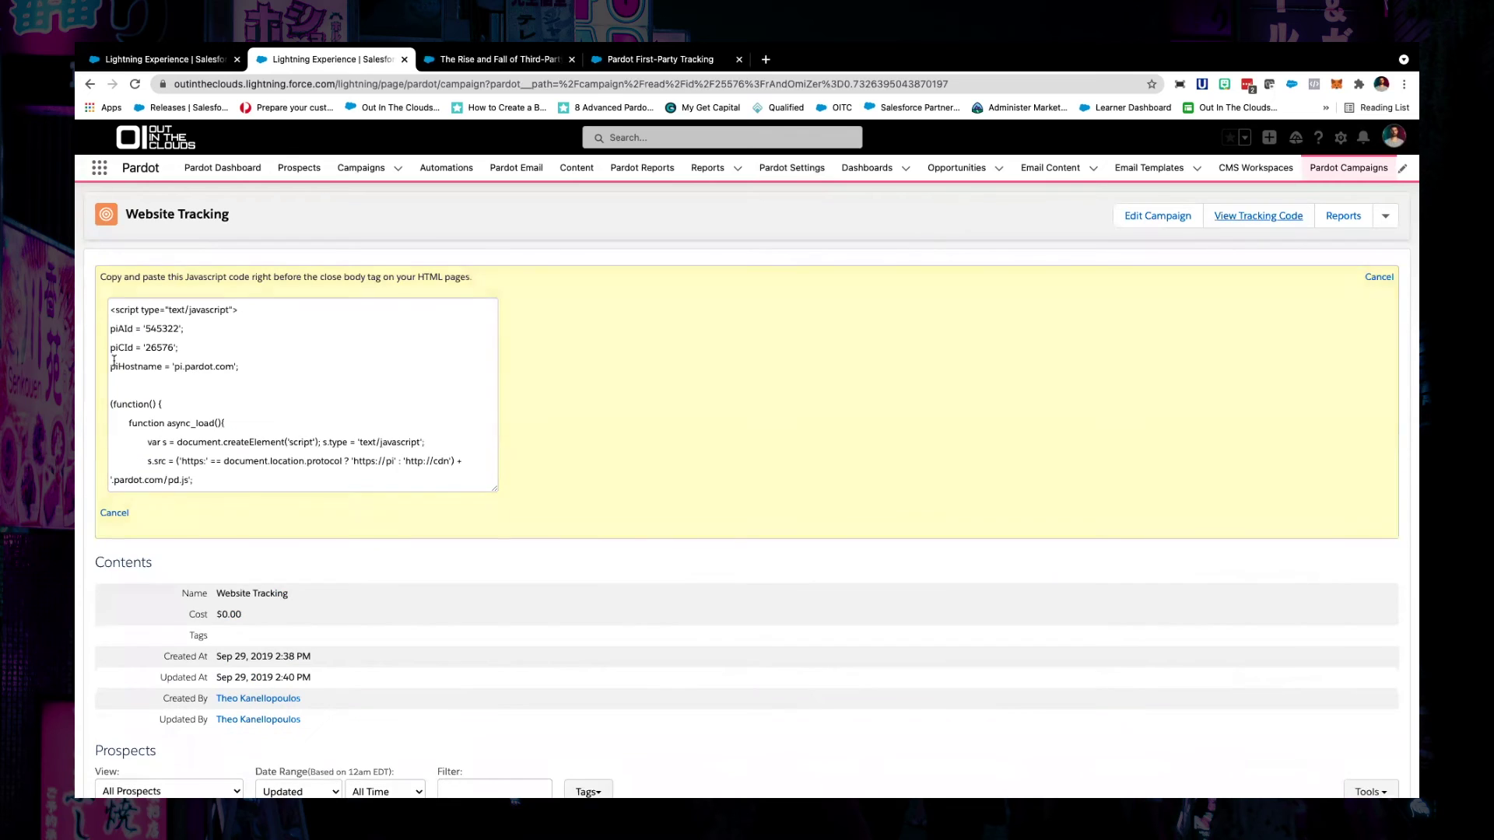
# Step: Compare the legacy campaign code with the tracker domain's generated code
pyautogui.click(160, 60)
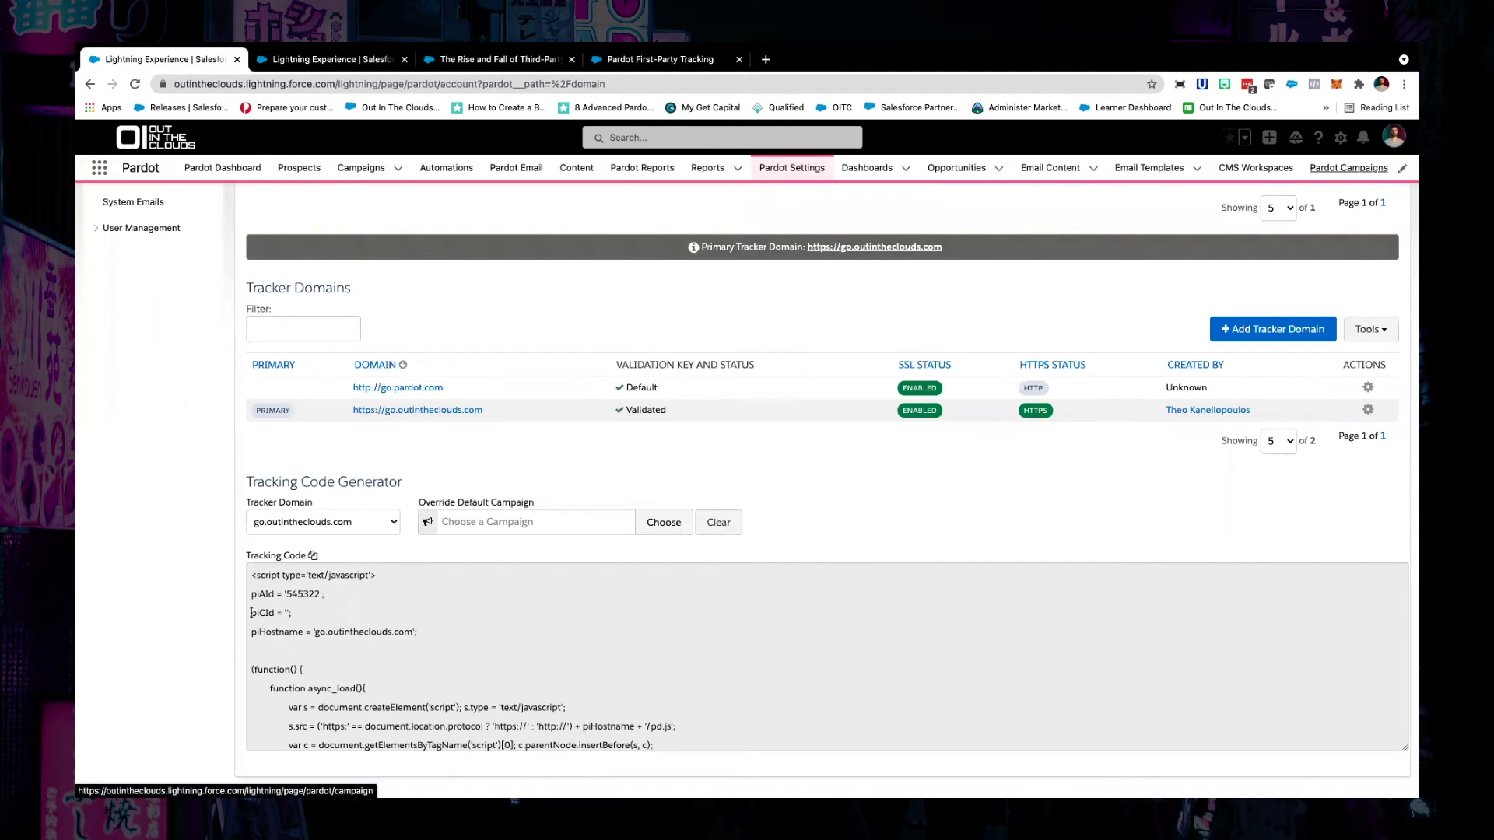
pyautogui.click(319, 61)
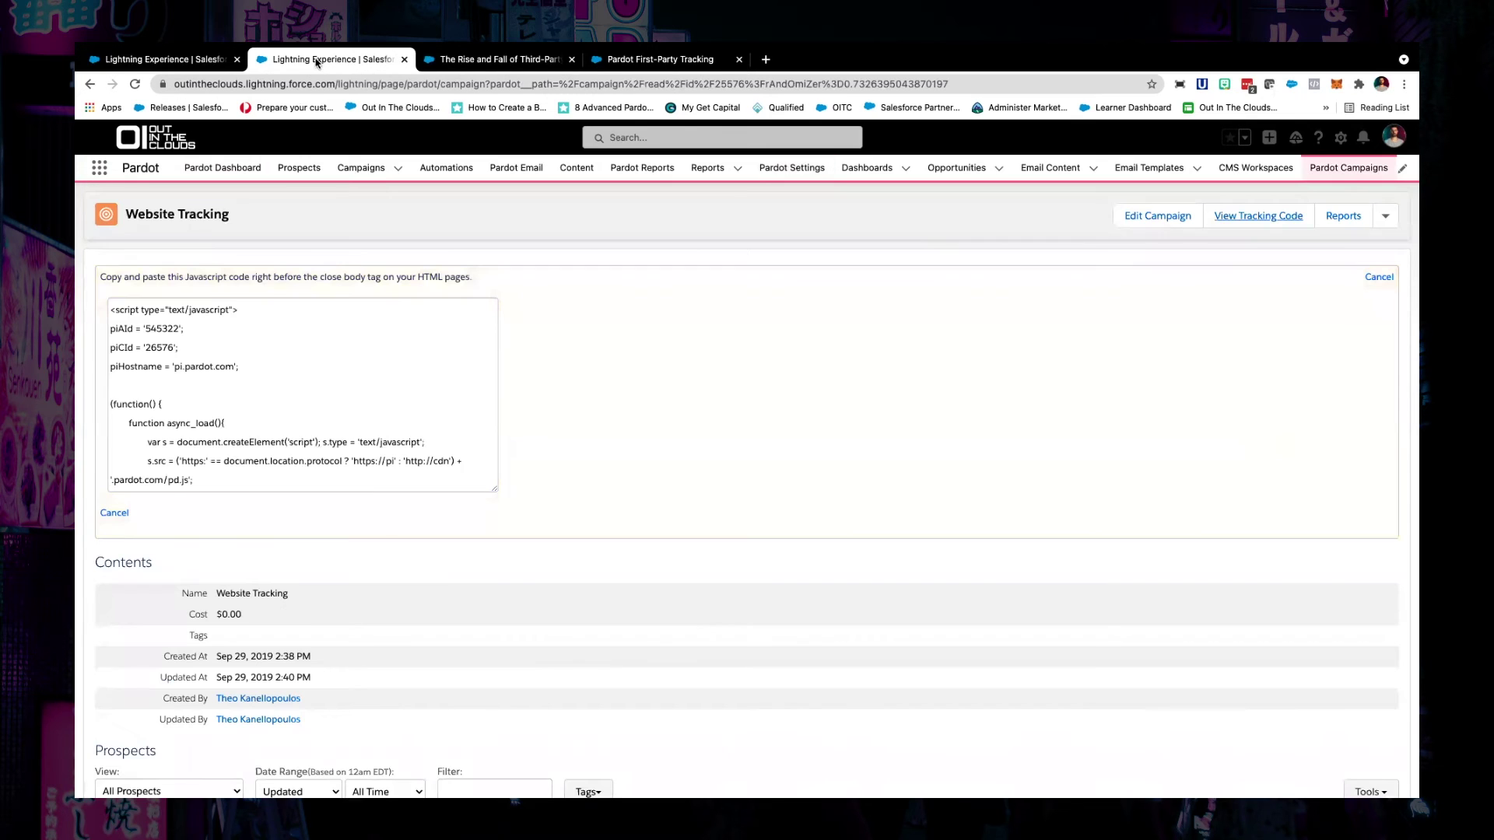
pyautogui.click(193, 64)
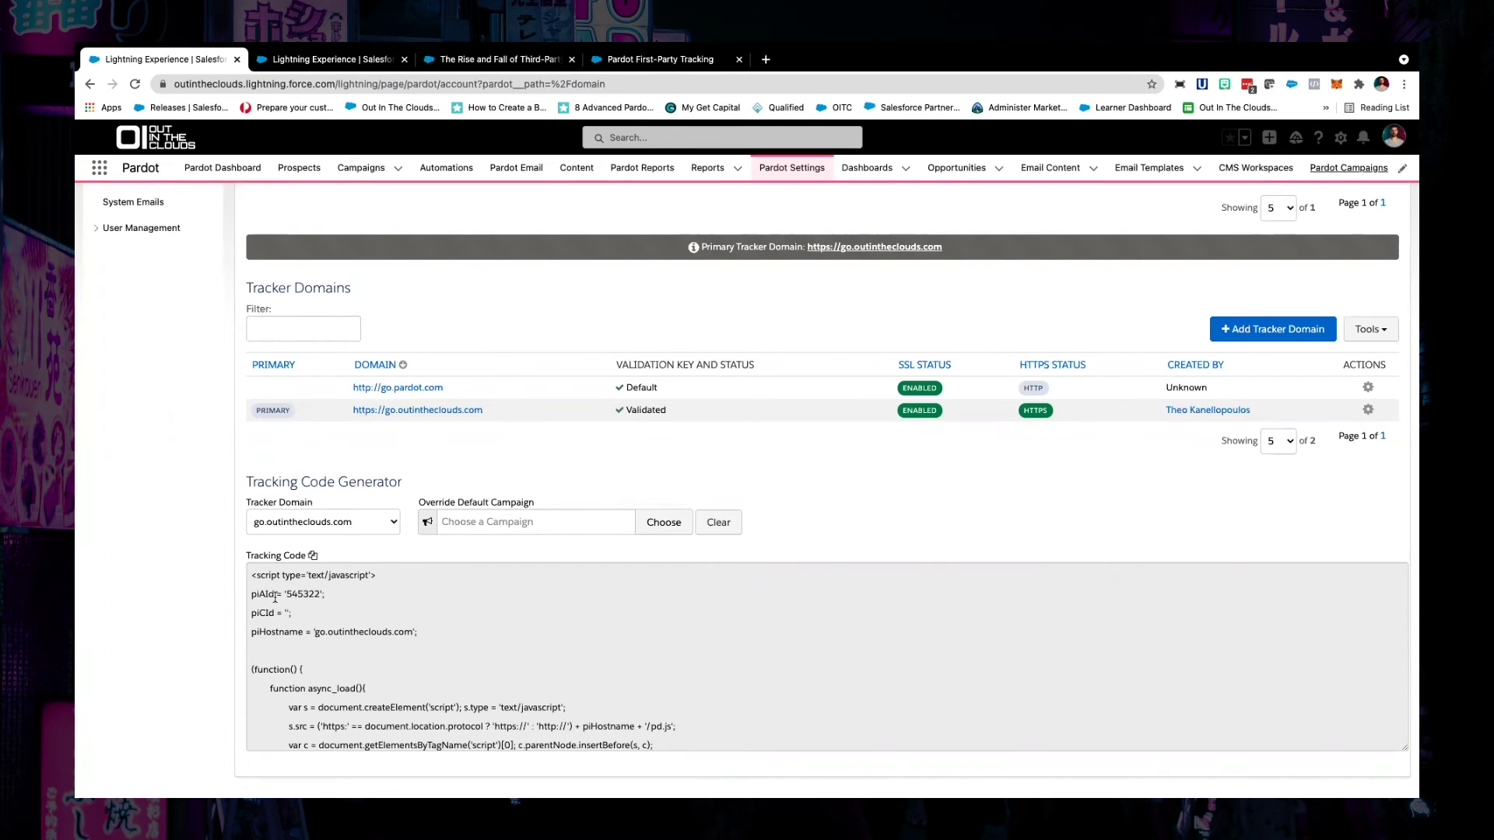
# Step: Place the cursor in the Tracking Code box for go.outintheclouds.com
pyautogui.click(249, 574)
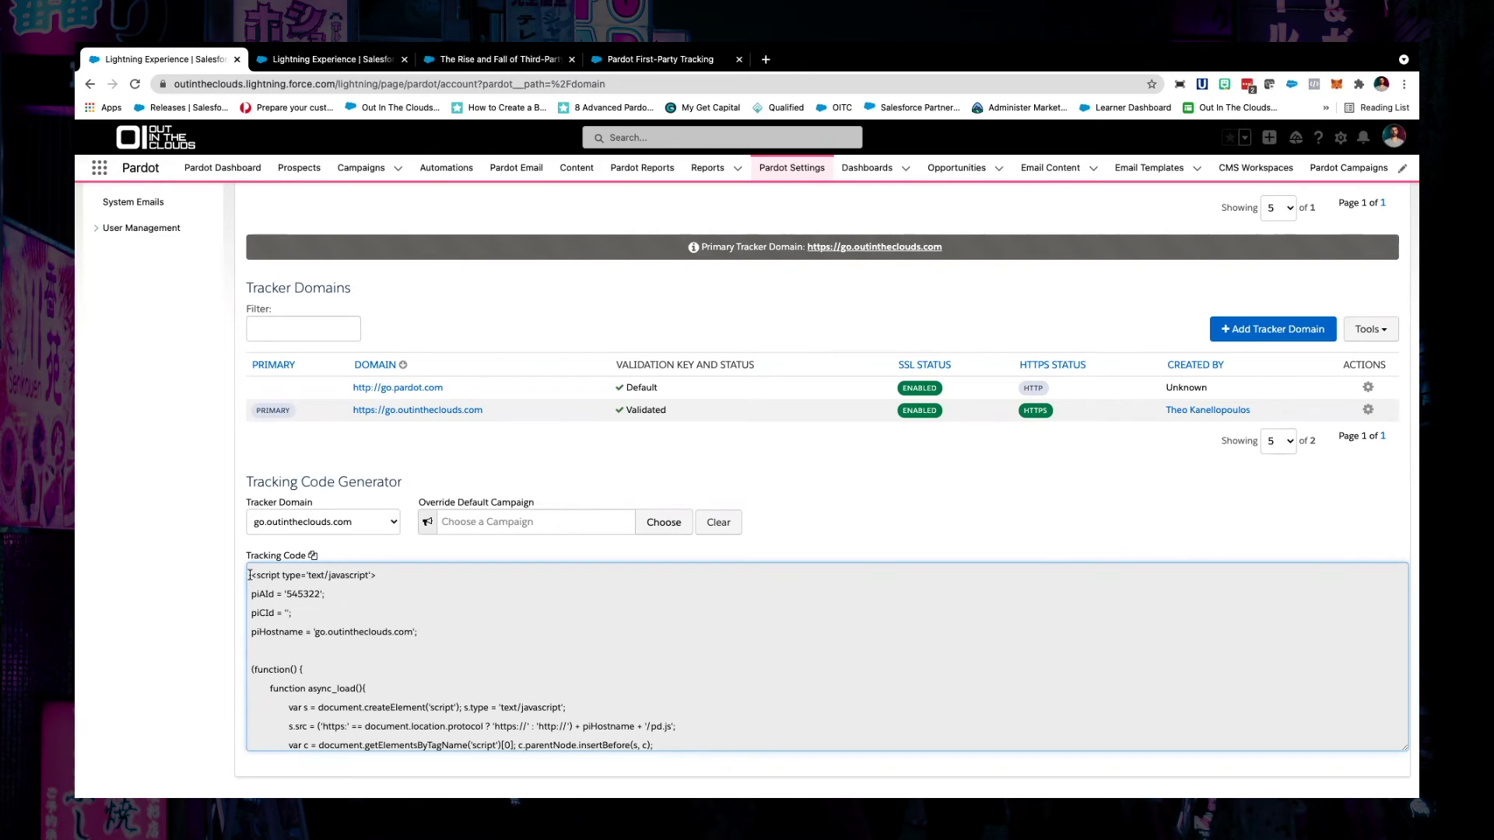
# Step: Select the whole generated tracking script, from the top through the closing </script>
pyautogui.moveTo(249, 575); pyautogui.dragTo(464, 737)
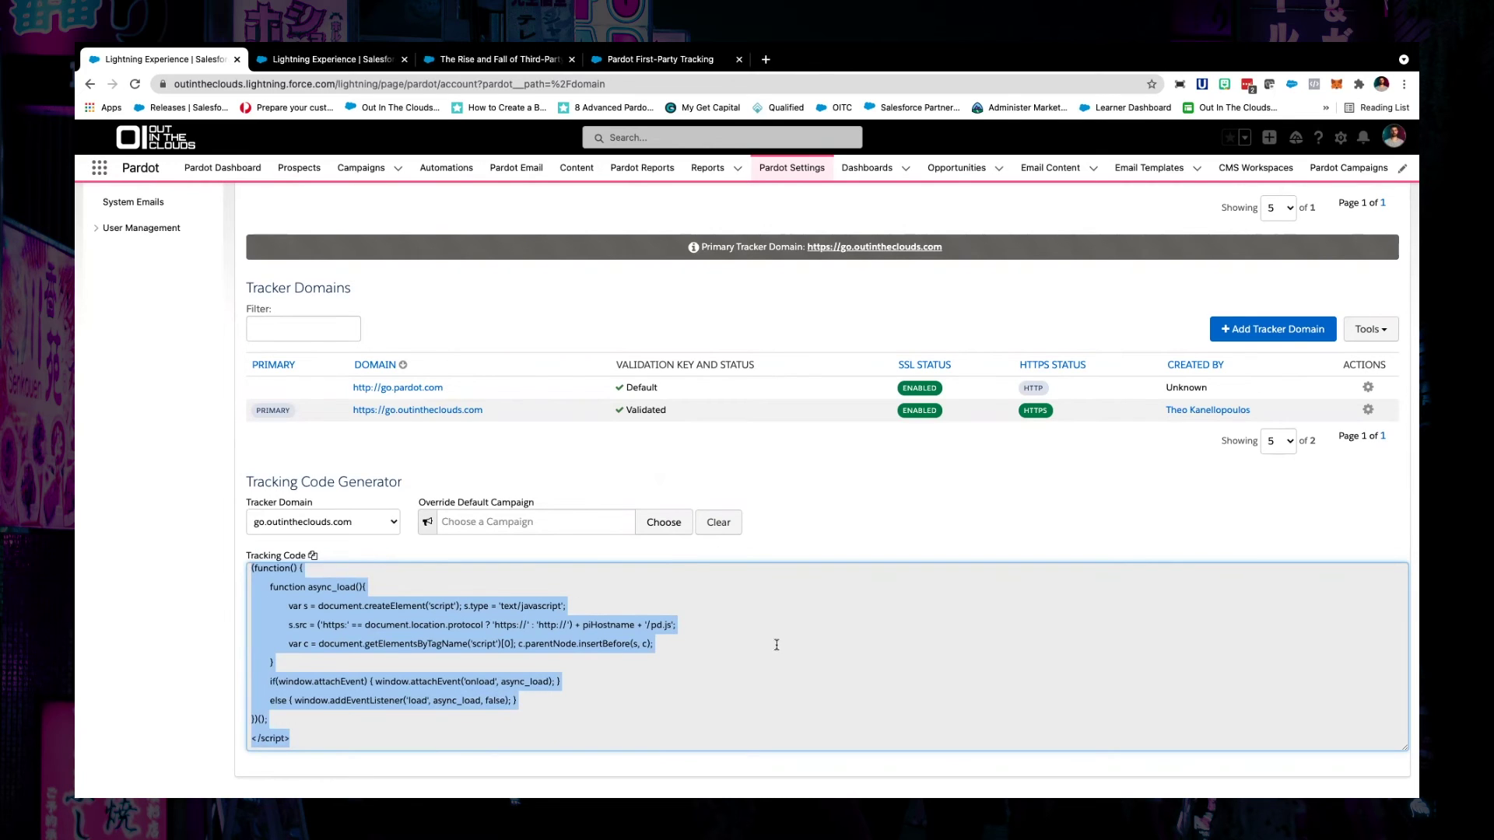
pyautogui.scroll(2, 776, 645)
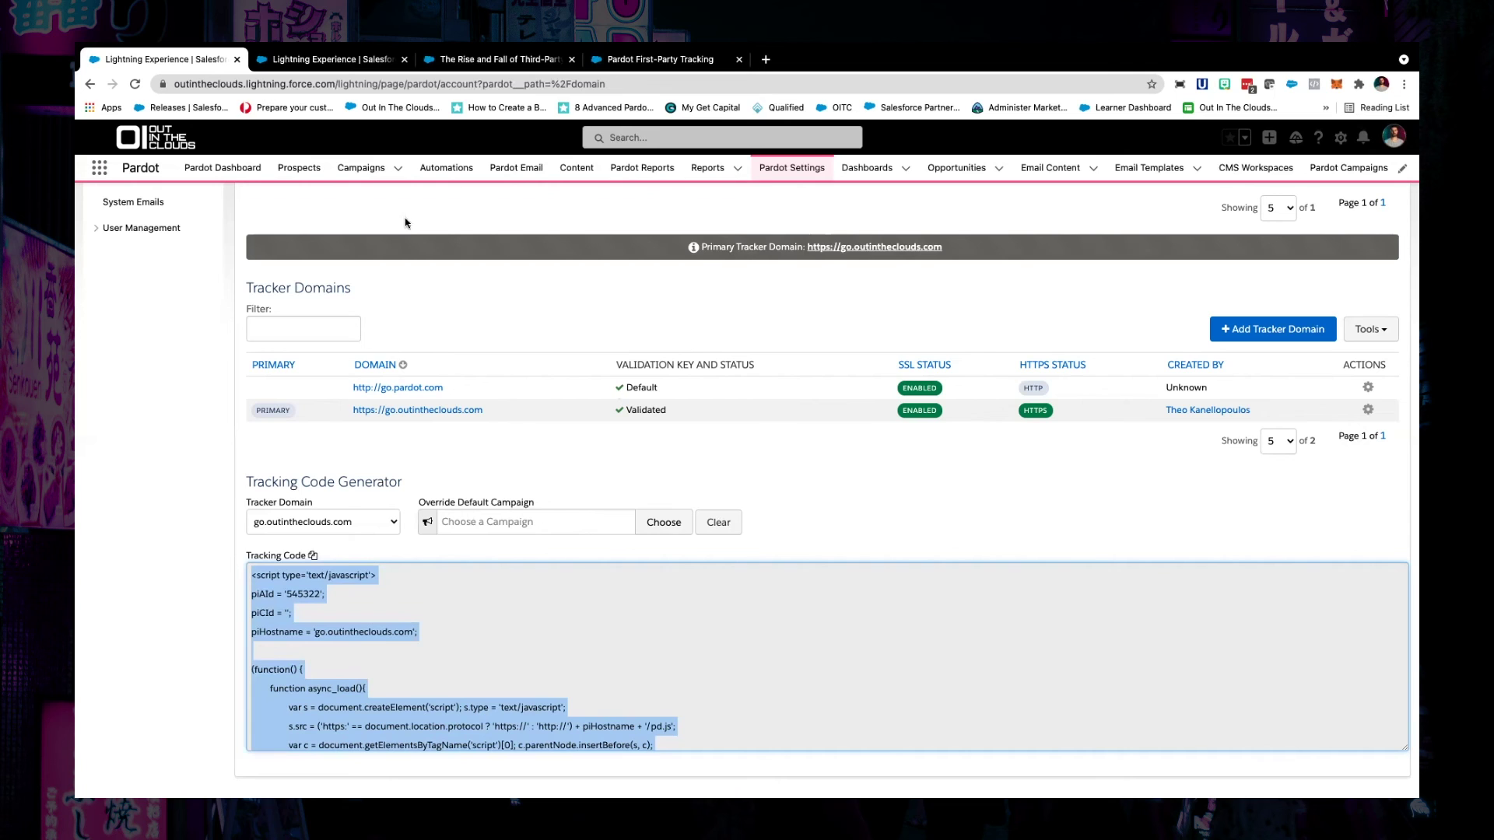
# Step: Check the top of the third-party cookies blog post, then return to the First-Party Tracking help article
pyautogui.click(512, 67)
pyautogui.scroll(15, 829, 376)
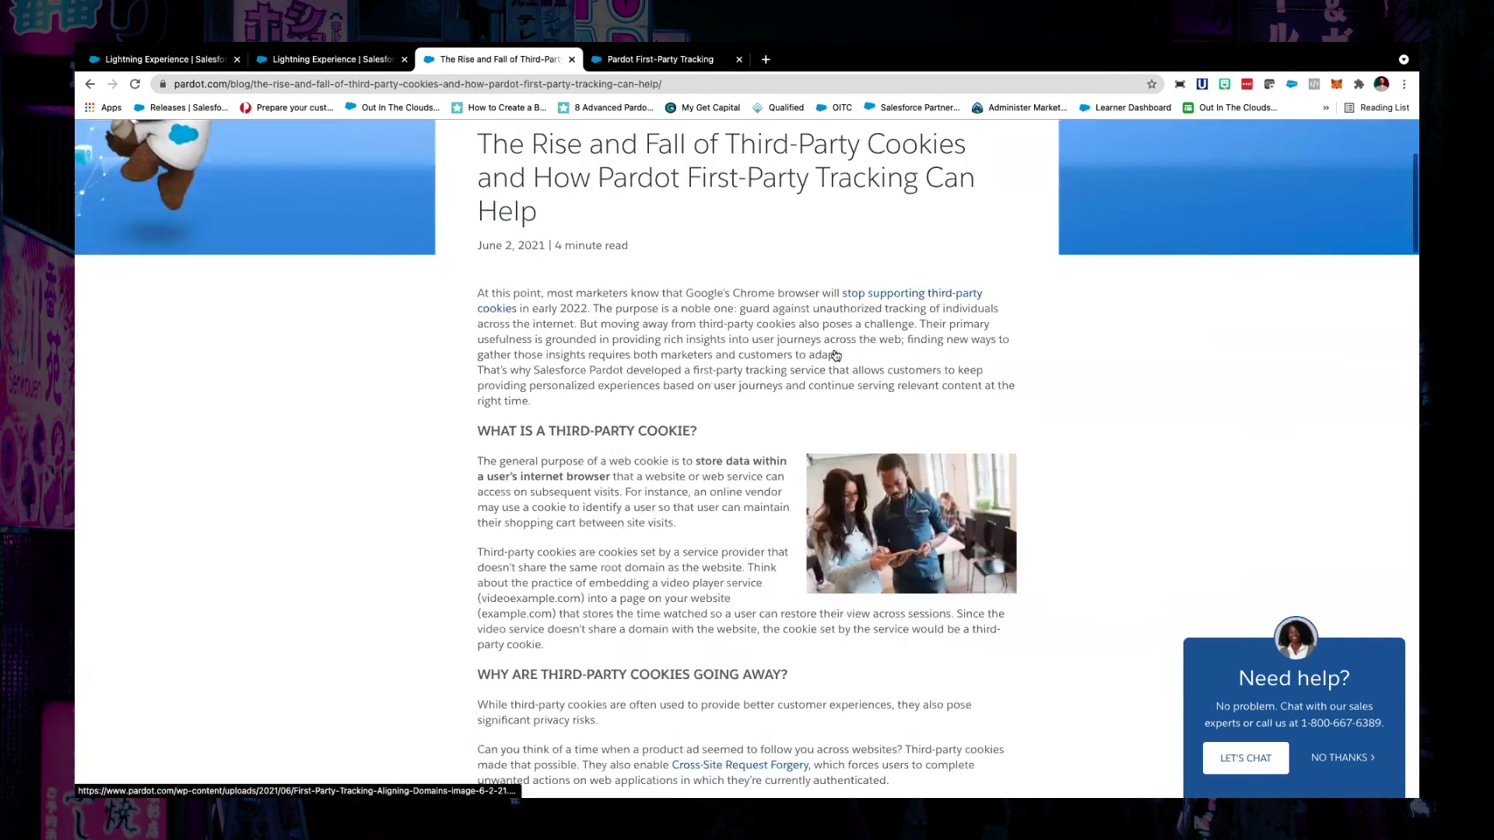
pyautogui.hotkey('ctrl', 'Tab')
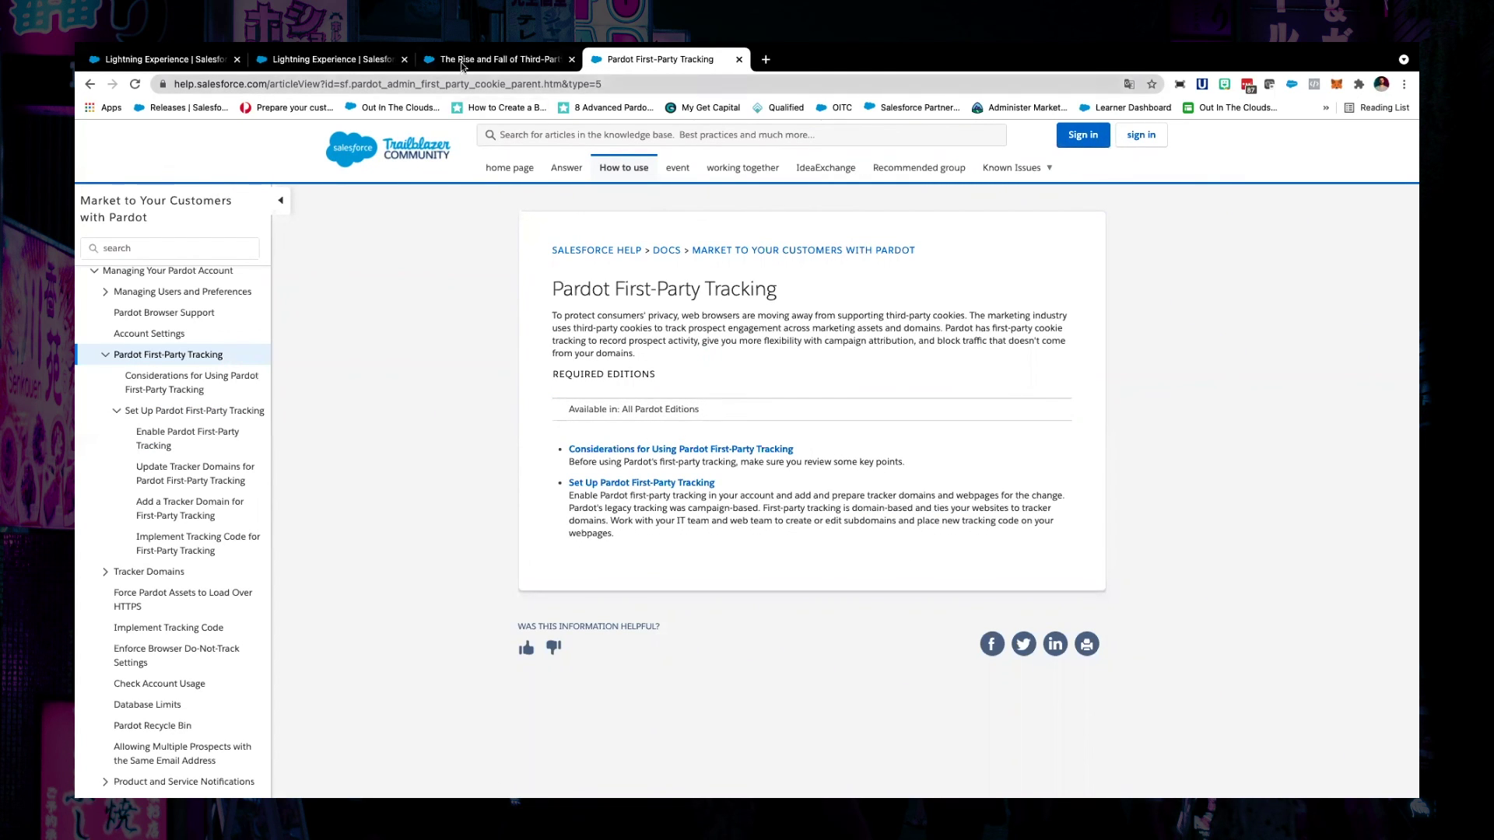
# Step: Glance at the legacy campaign code again, then deselect the tracker domain script
pyautogui.click(349, 61)
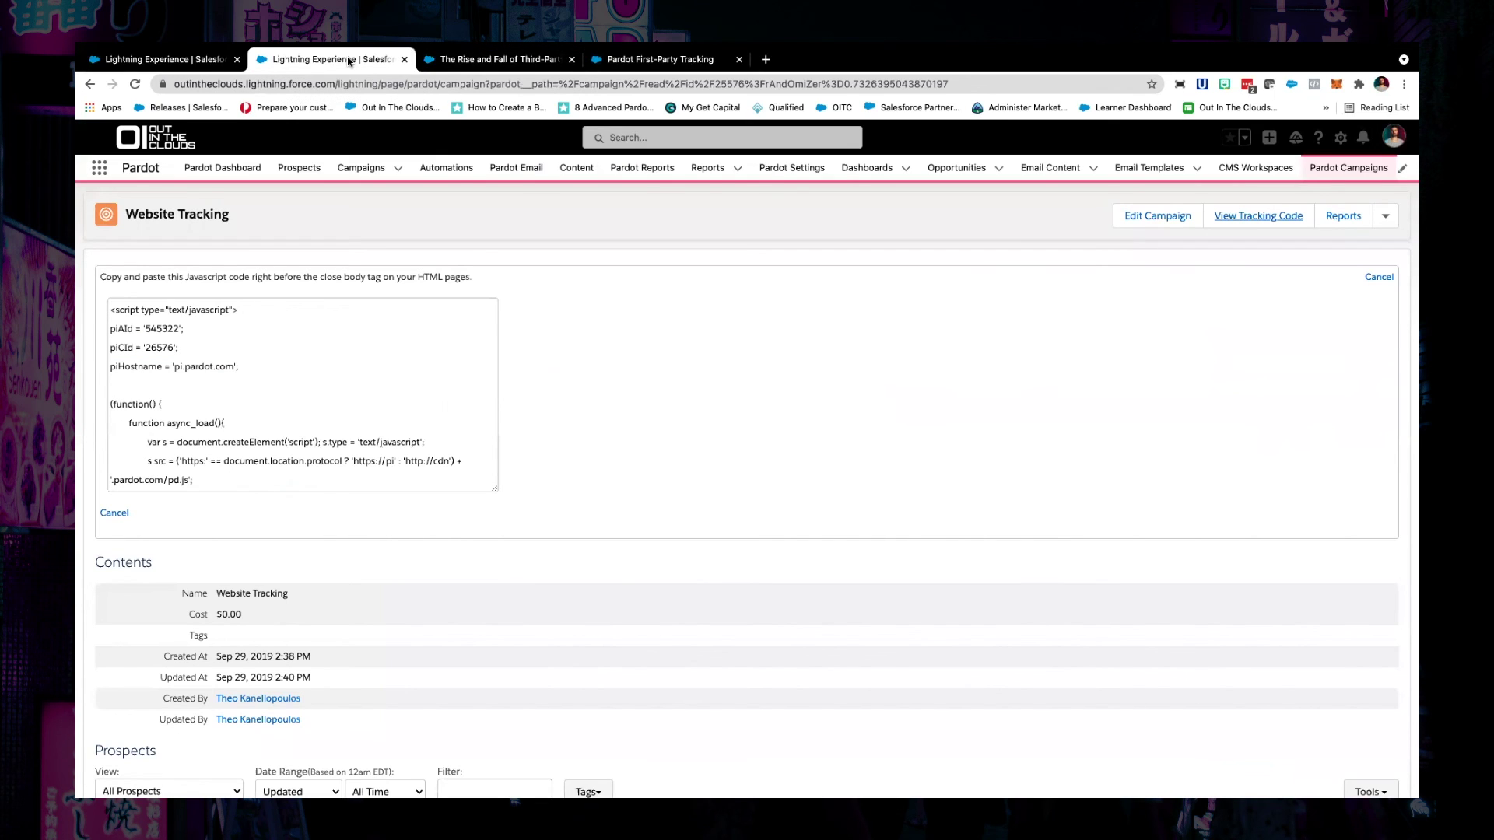
pyautogui.click(181, 62)
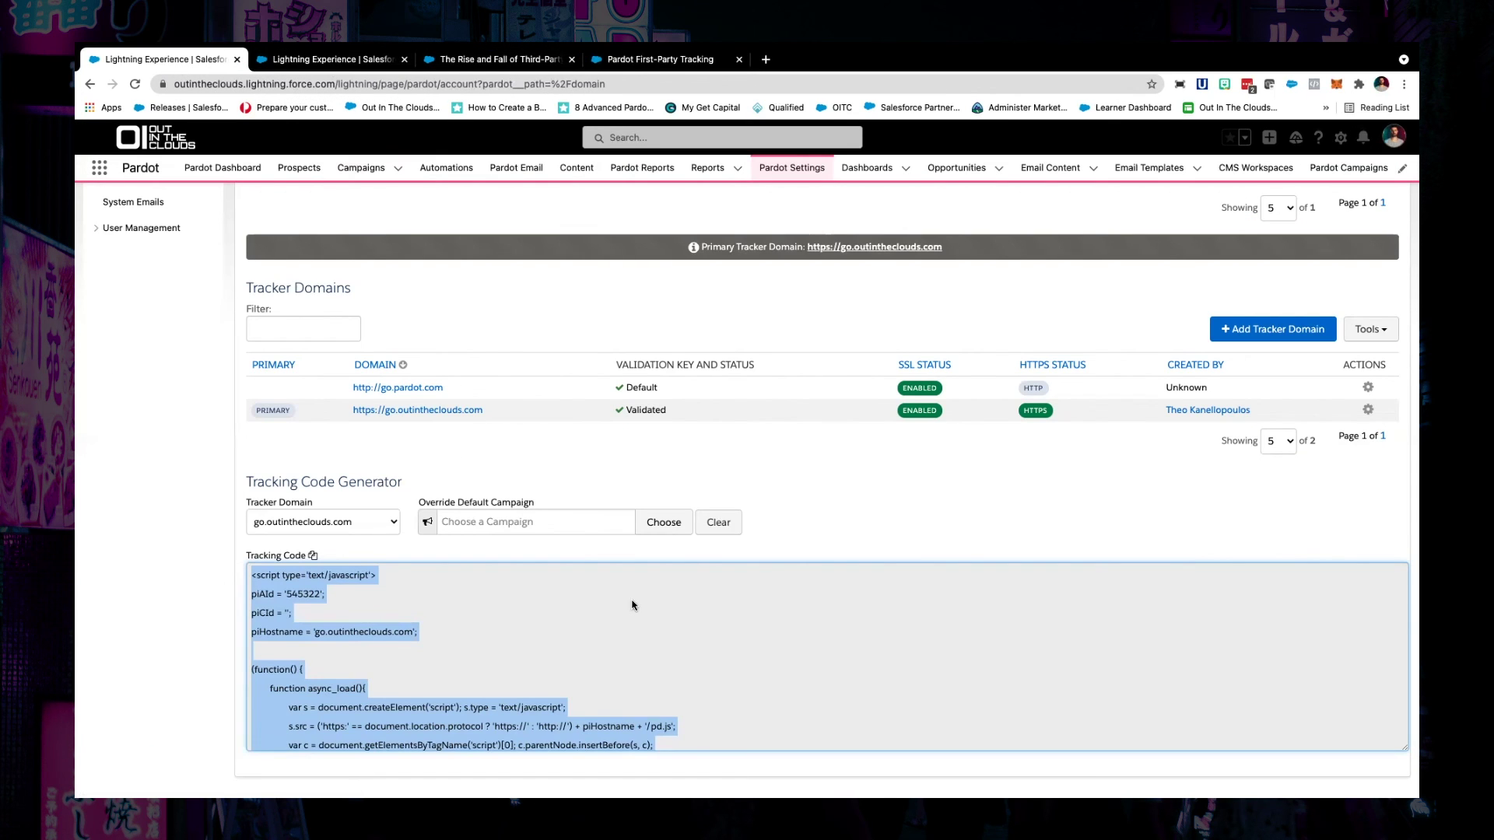
pyautogui.click(884, 613)
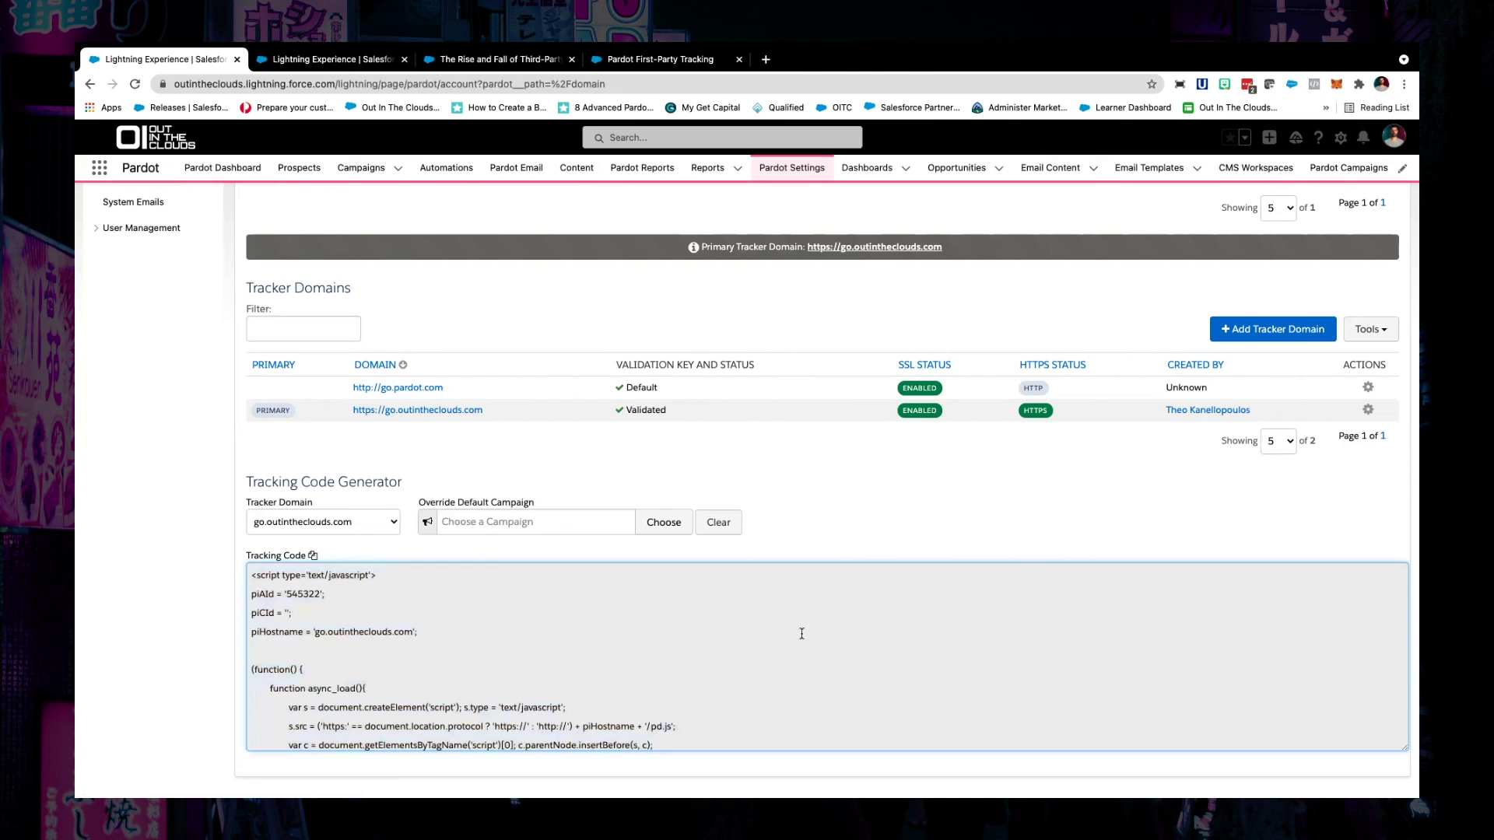